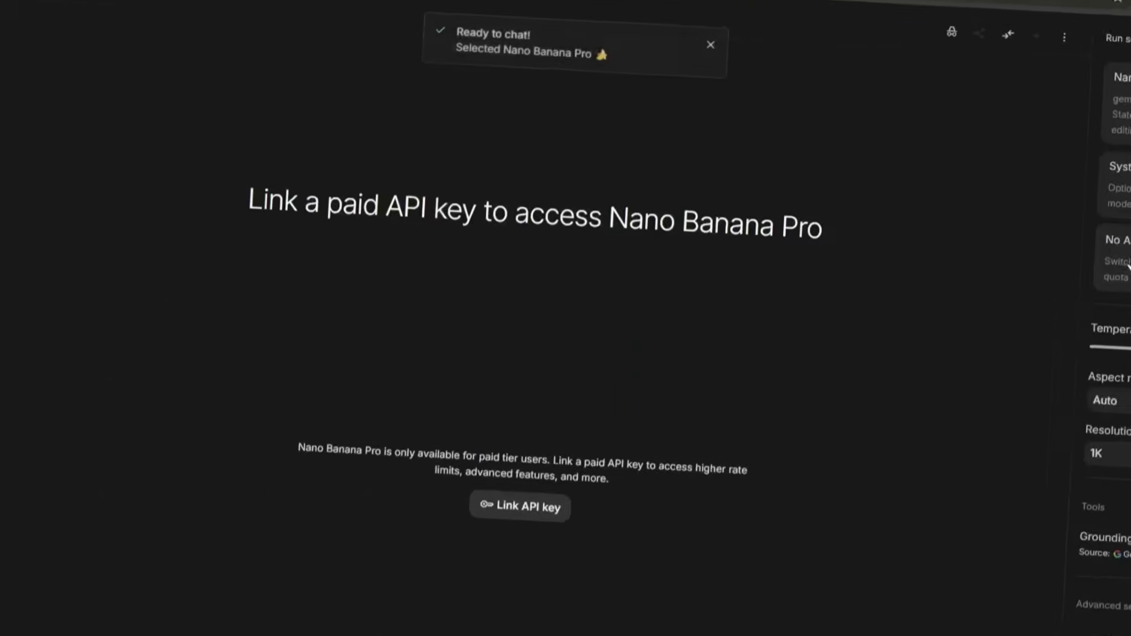
Open the AI Image generator and look over its available image models.
left_click(528, 504)
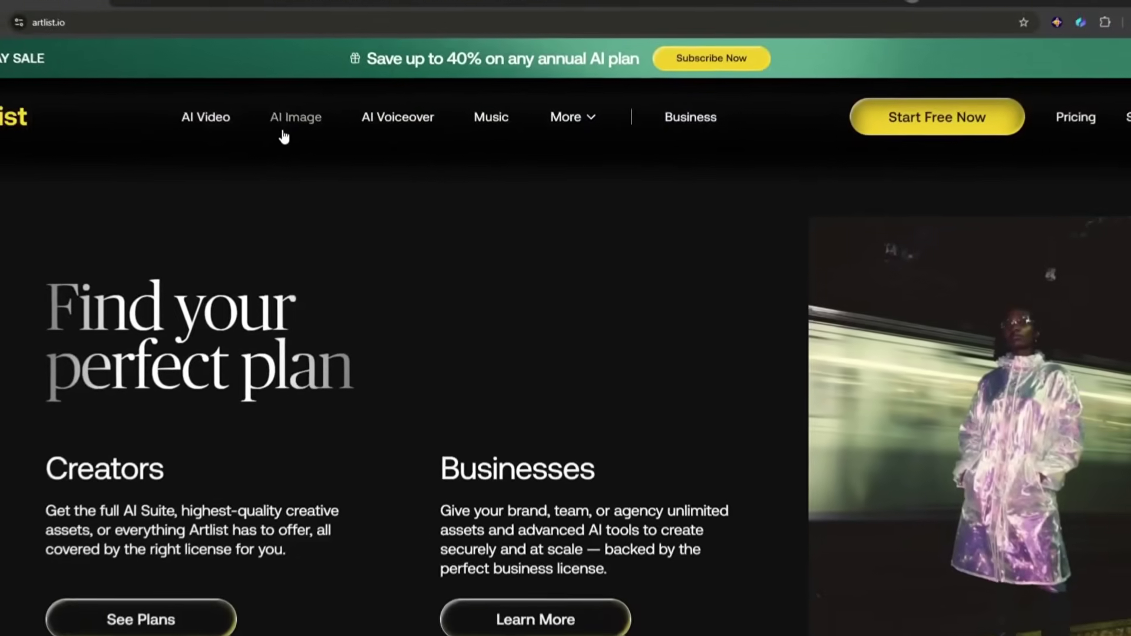
left_click(283, 136)
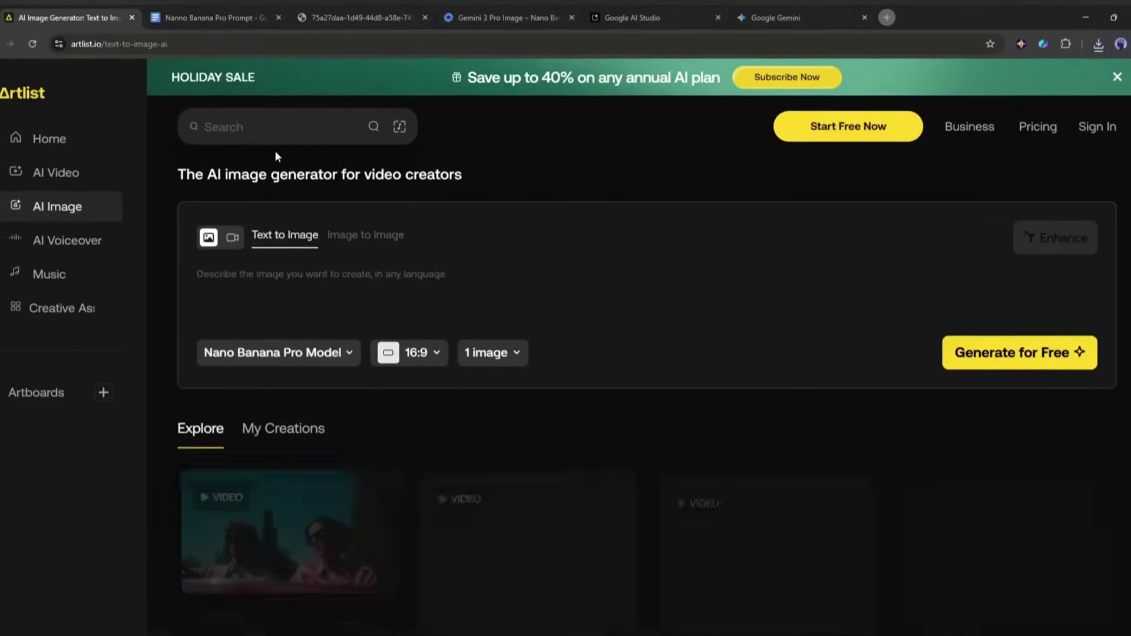
left_click(320, 356)
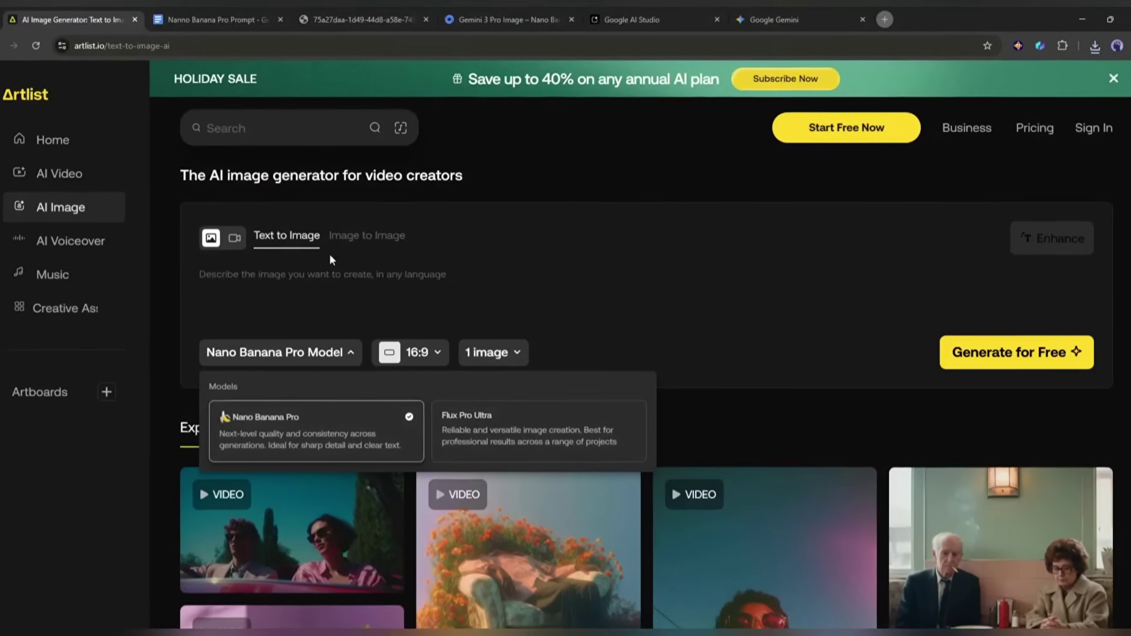
scroll(229, 457, "down", 5)
scroll(229, 457, "down", 5)
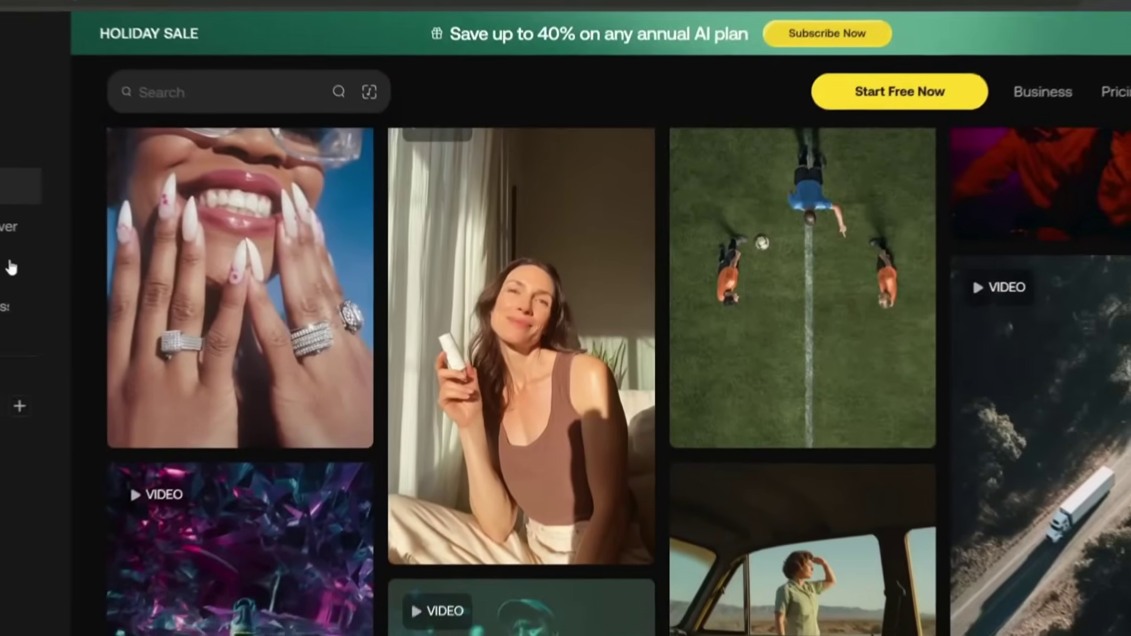
Browse the Music library, then the Footage and Templates creative assets.
left_click(31, 278)
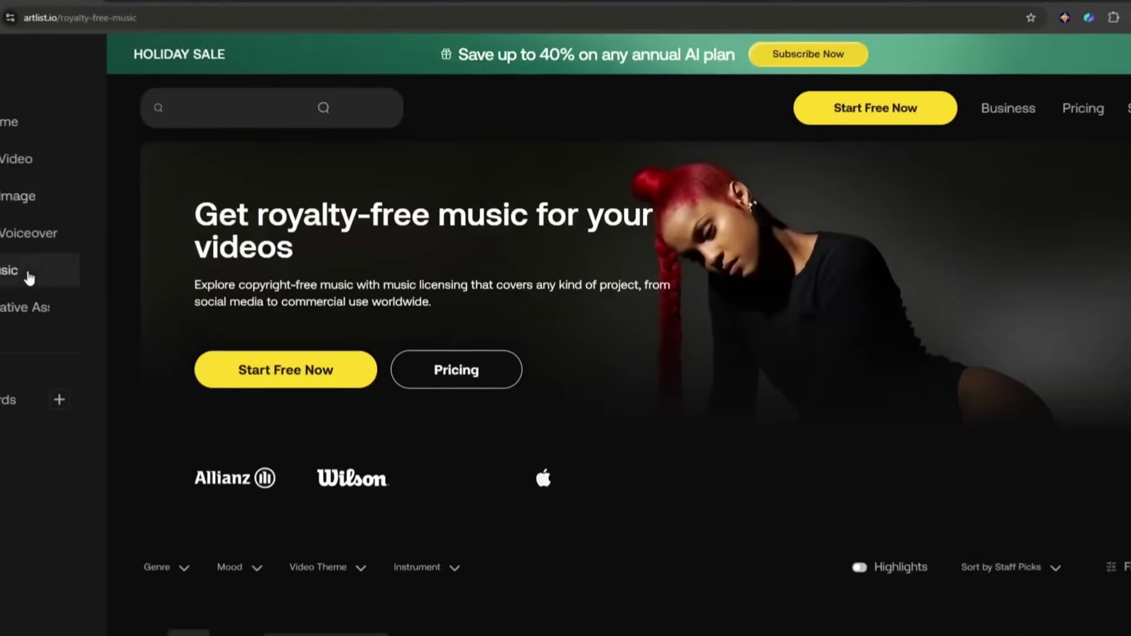
left_click(23, 308)
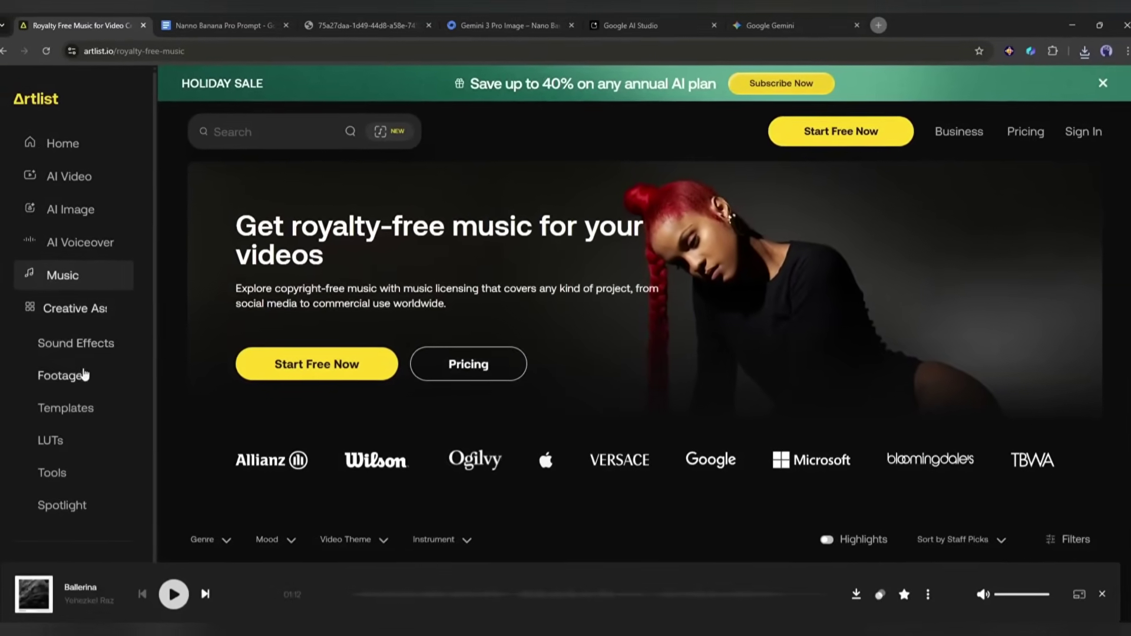
left_click(84, 375)
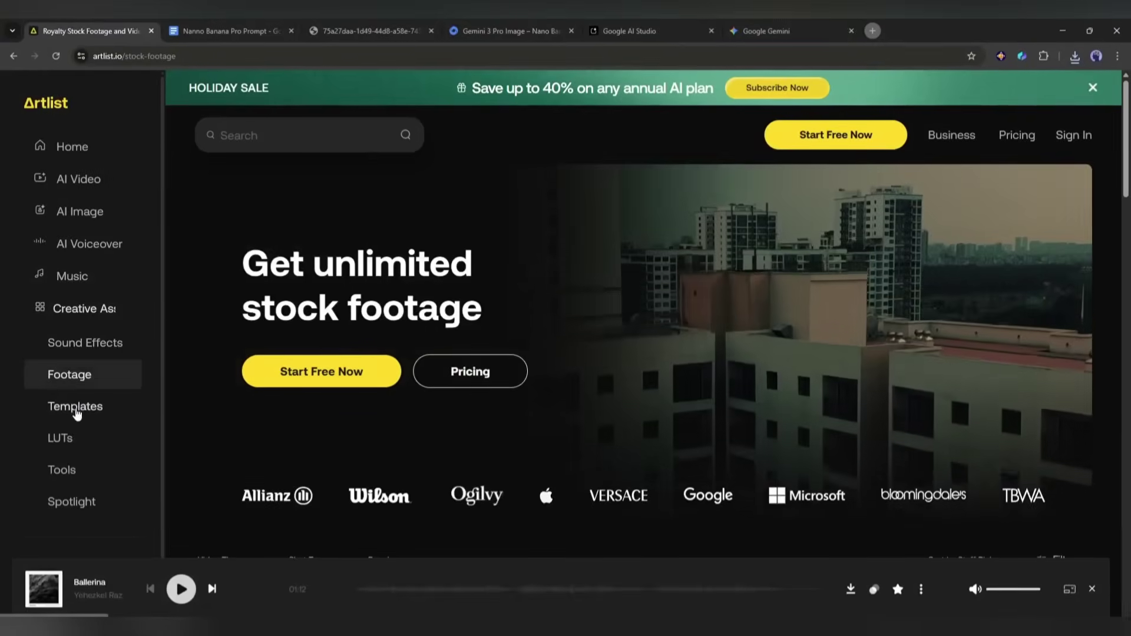
left_click(76, 408)
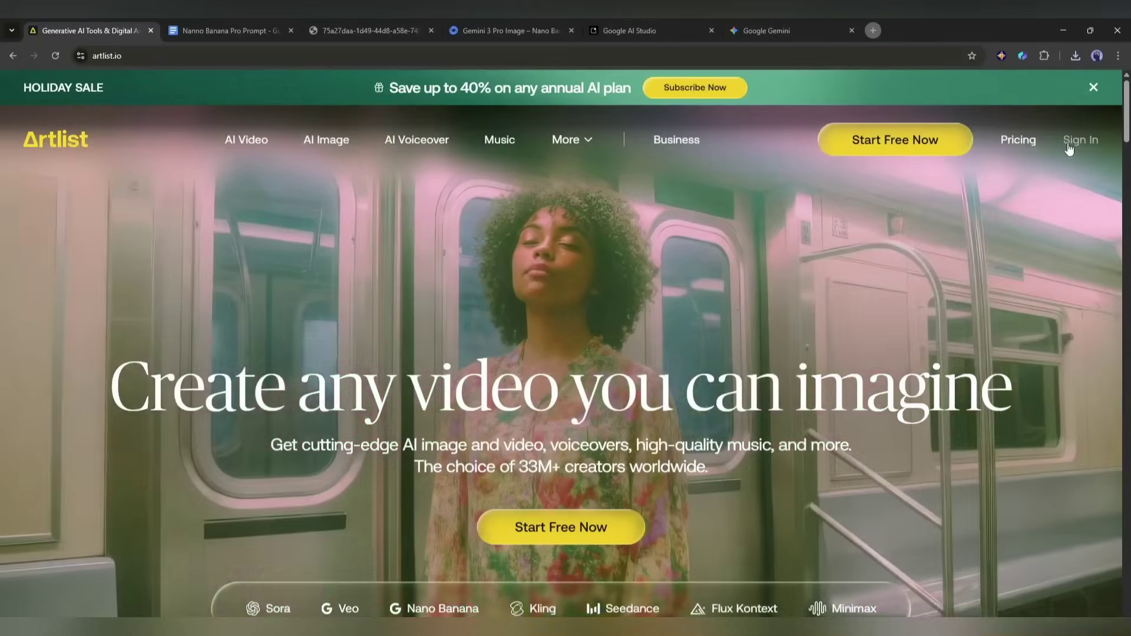
Sign in and compare the Business and Standard pricing plans.
left_click(1080, 142)
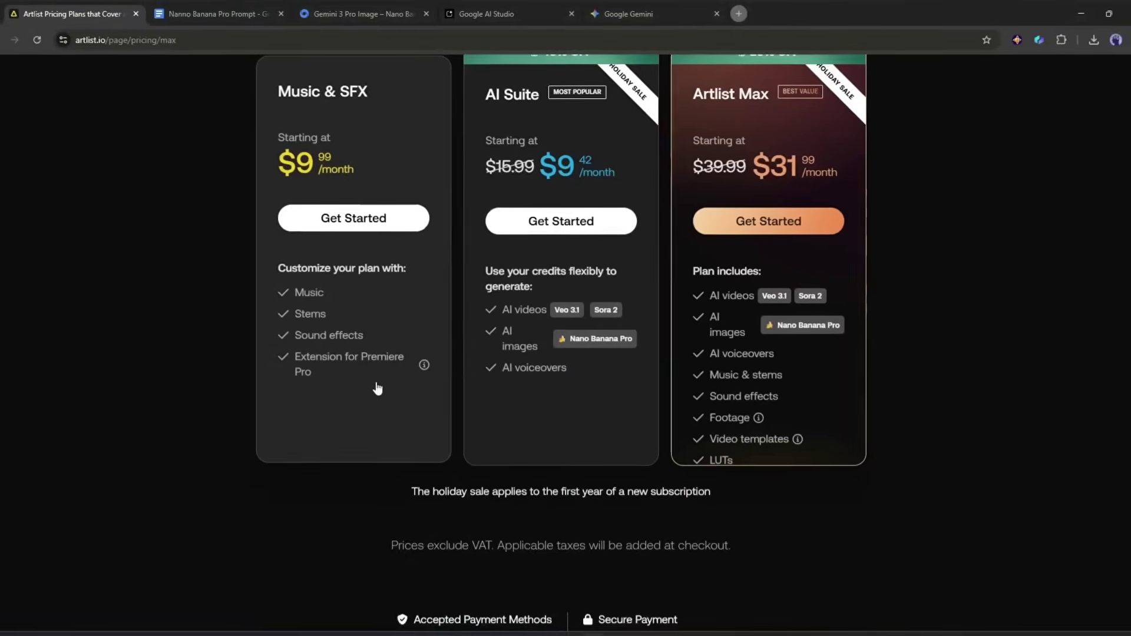
scroll(788, 278, "up", 2)
left_click(595, 122)
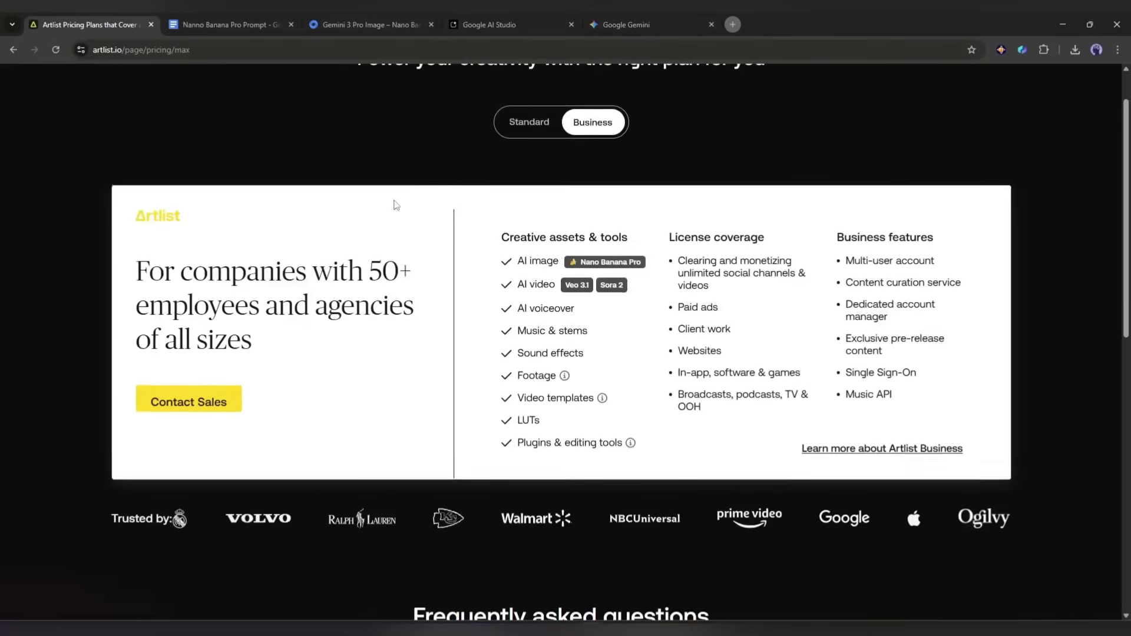
scroll(497, 404, "up", 1)
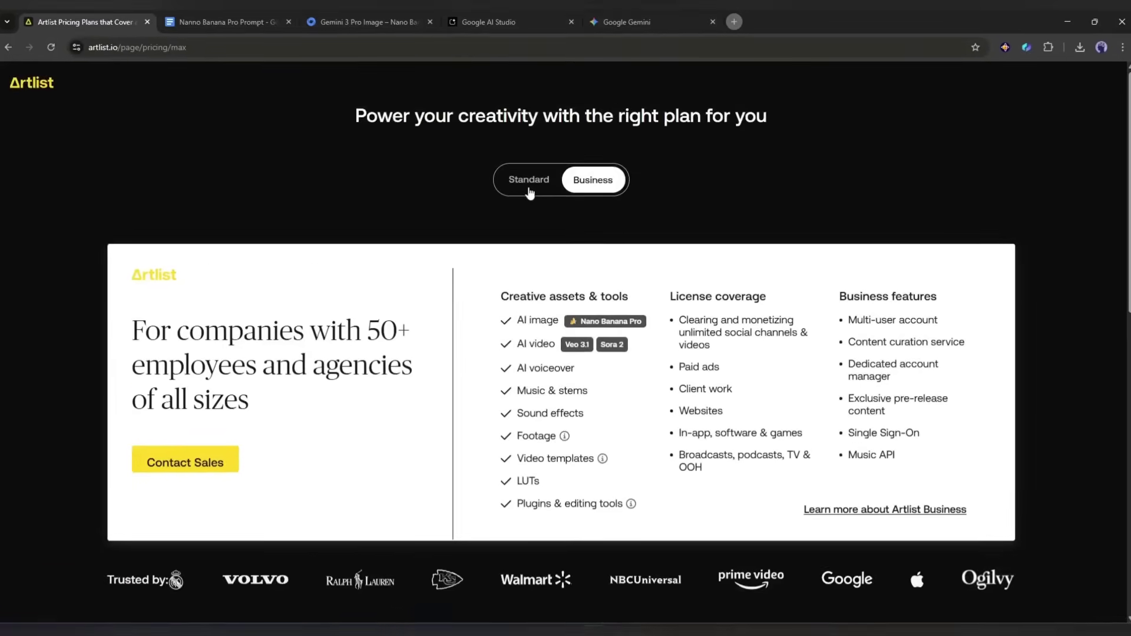
left_click(530, 188)
scroll(419, 379, "down", 2)
scroll(518, 458, "down", 2)
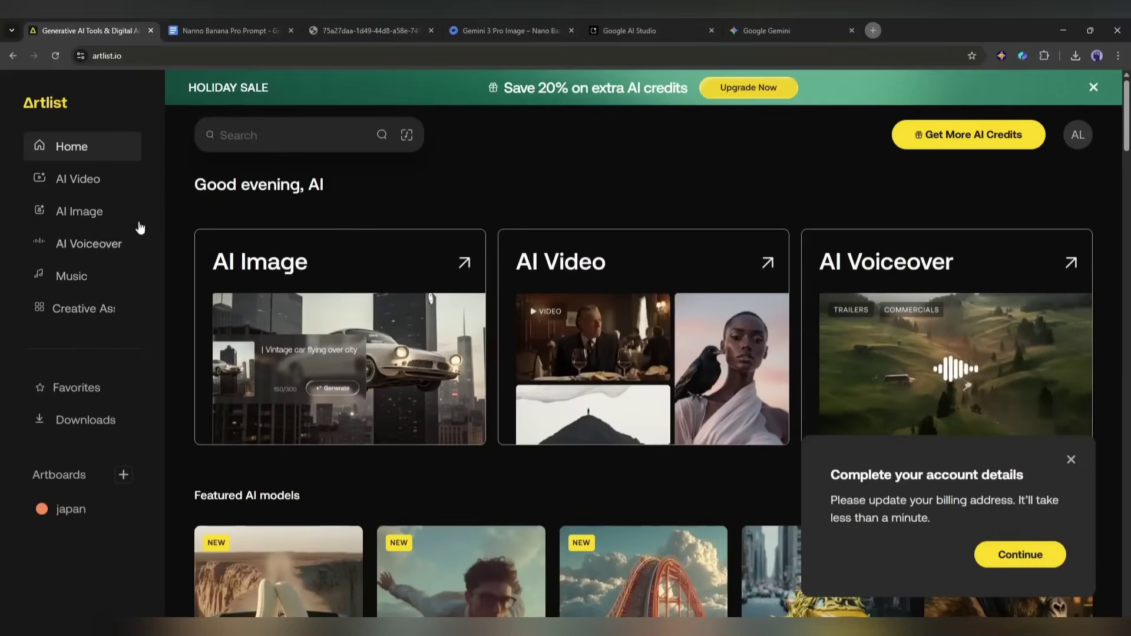
Open AI Image from the sidebar to reach the Nano Banana Pro text-to-image generator.
left_click(102, 216)
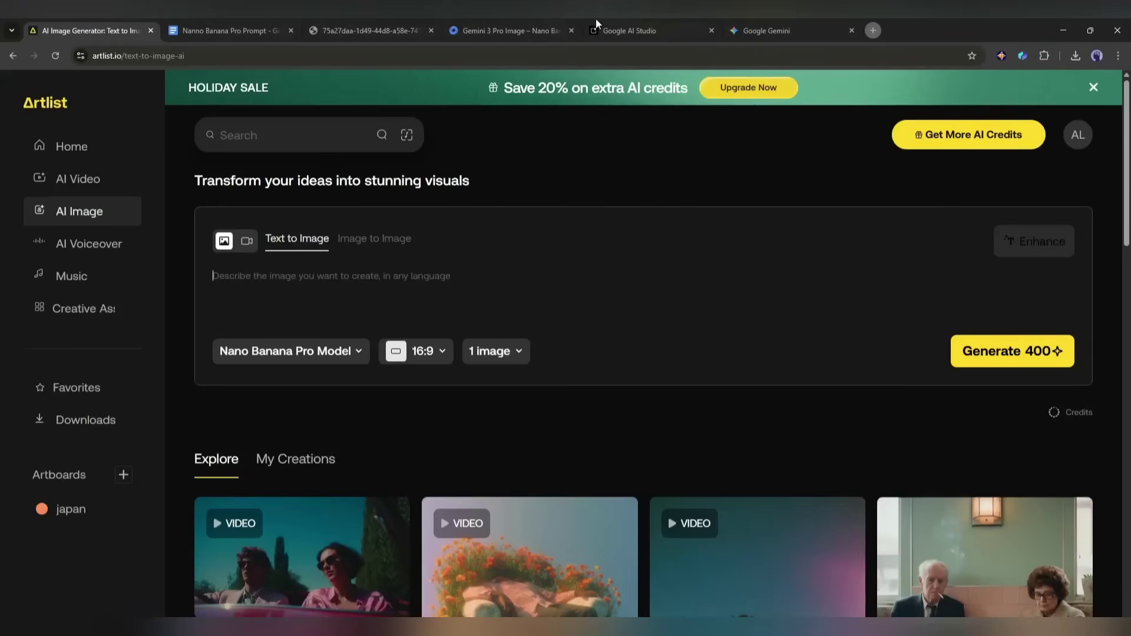
Copy the IT infographic prompt from the Docs file into Artlist's description box.
left_click(260, 29)
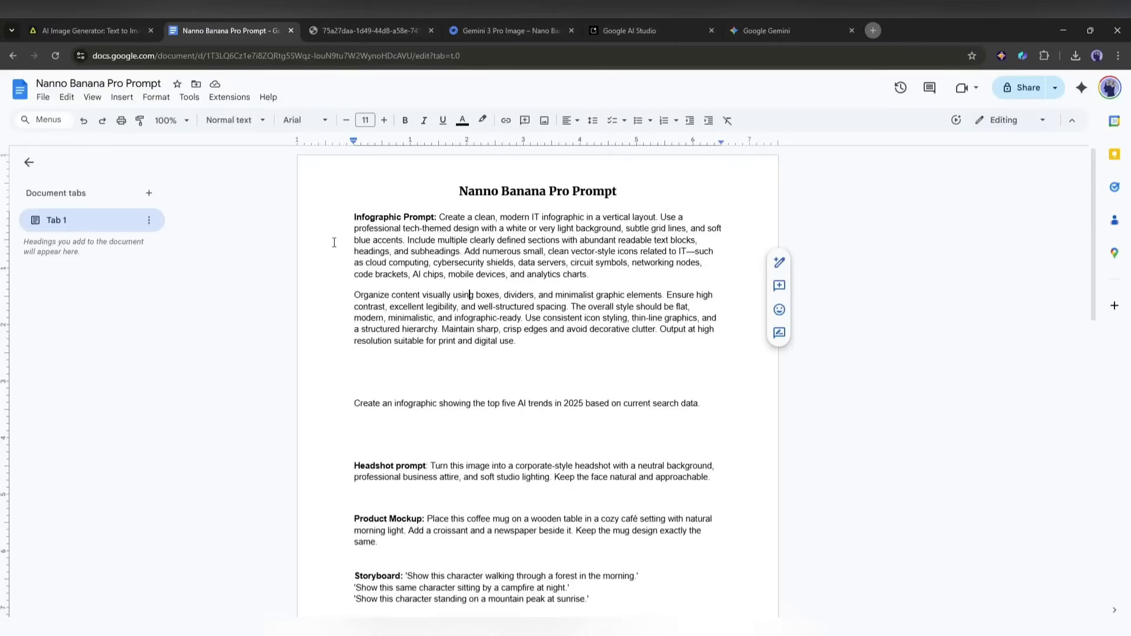
left_click_drag(439, 216, 522, 354)
key("ctrl+c")
right_click(488, 276)
left_click(539, 307)
left_click(88, 30)
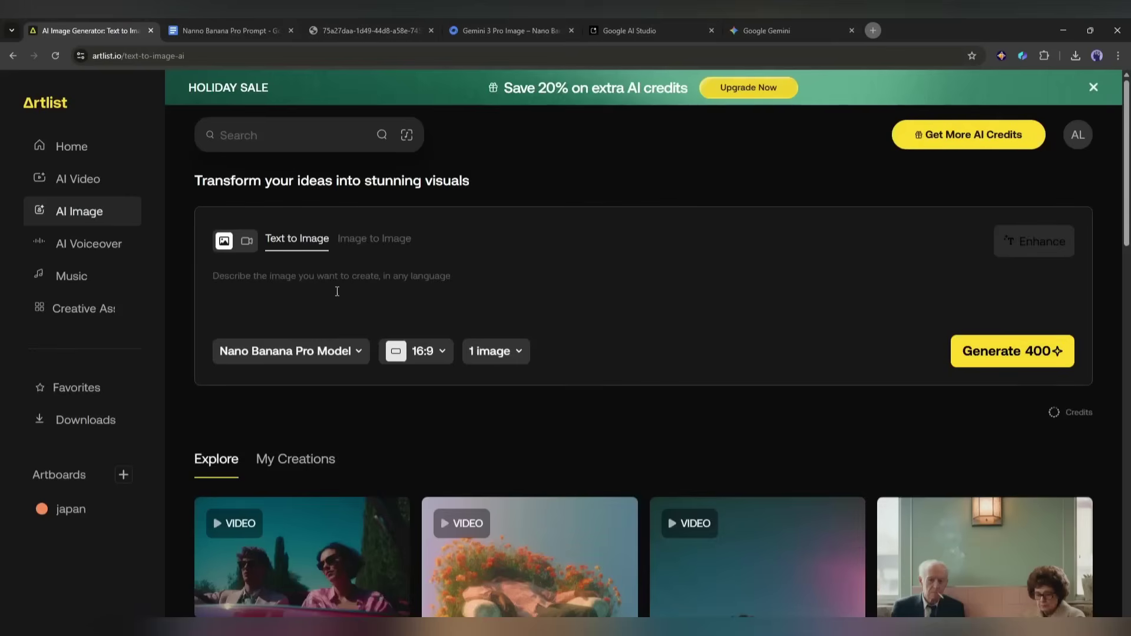
key("ctrl+v")
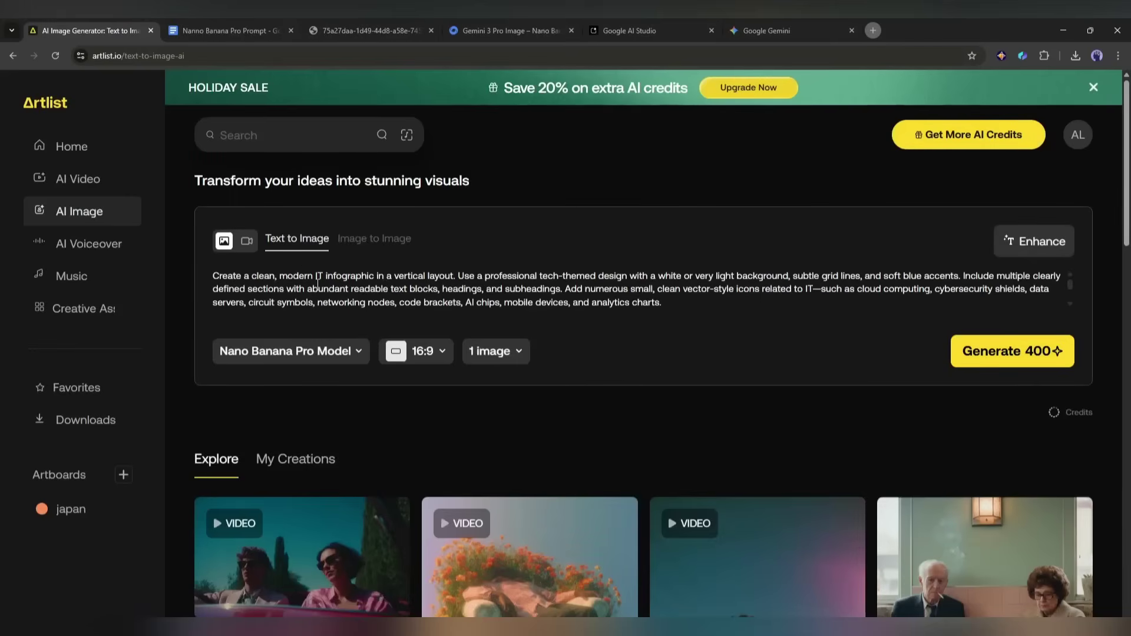
Generate one 9:16 image with Nano Banana Pro after briefly trying Flux Pro Ultra.
scroll(318, 283, "down", 5)
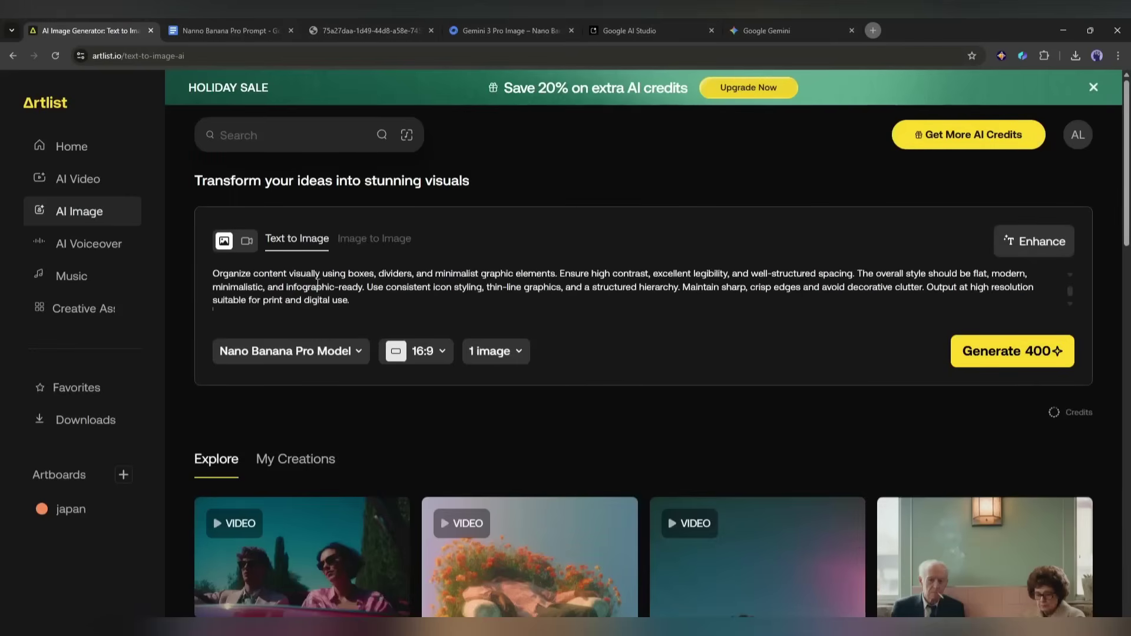
left_click(294, 348)
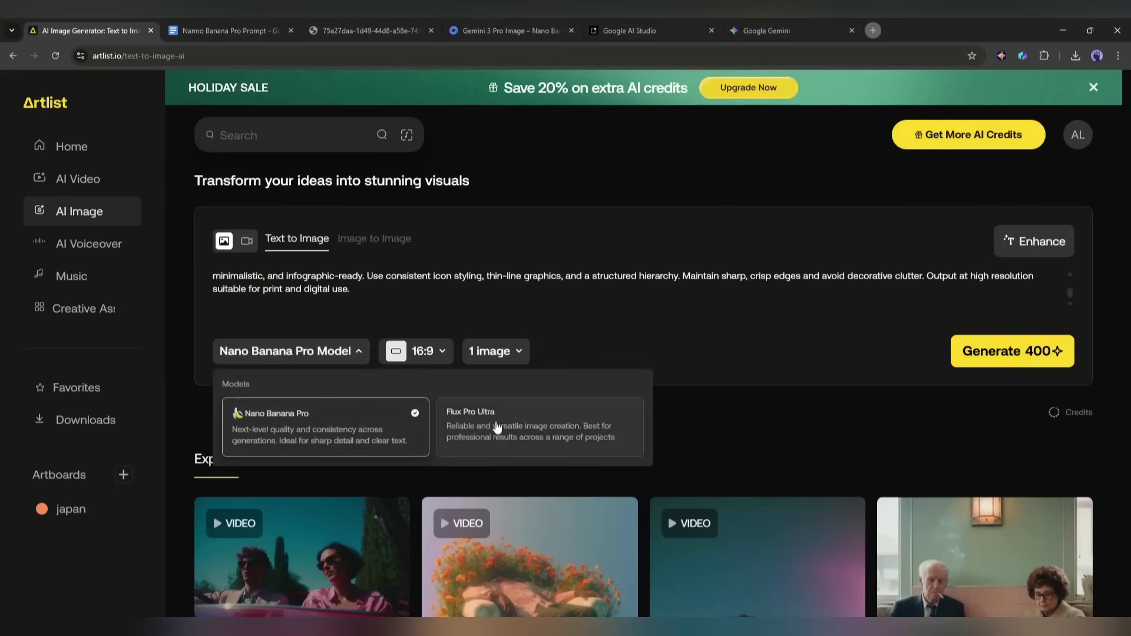
left_click(500, 427)
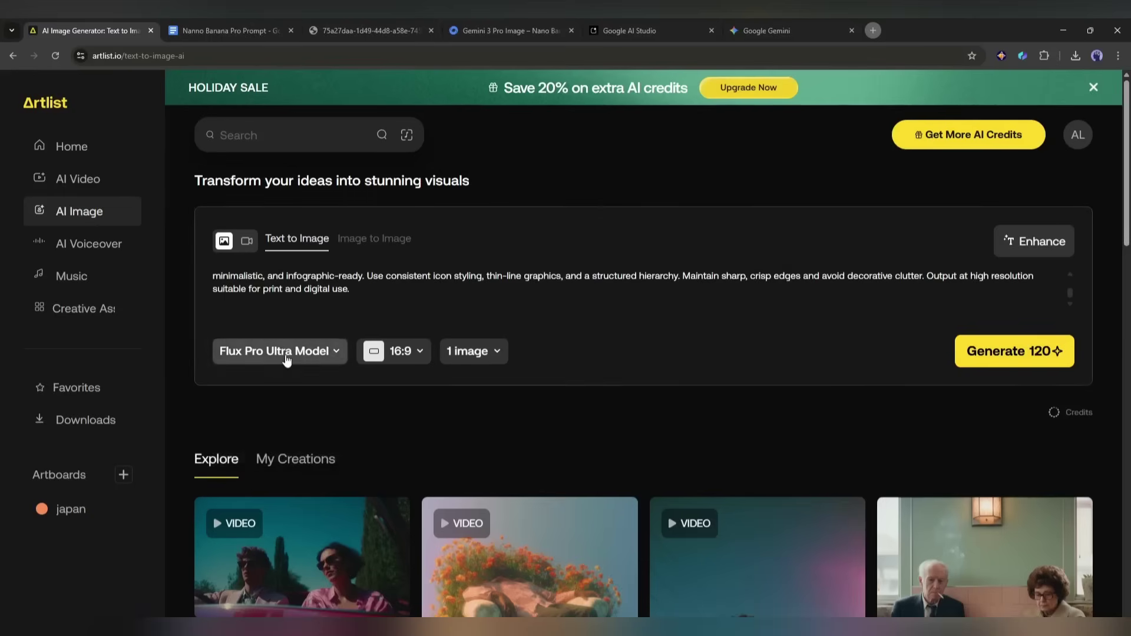
left_click(339, 353)
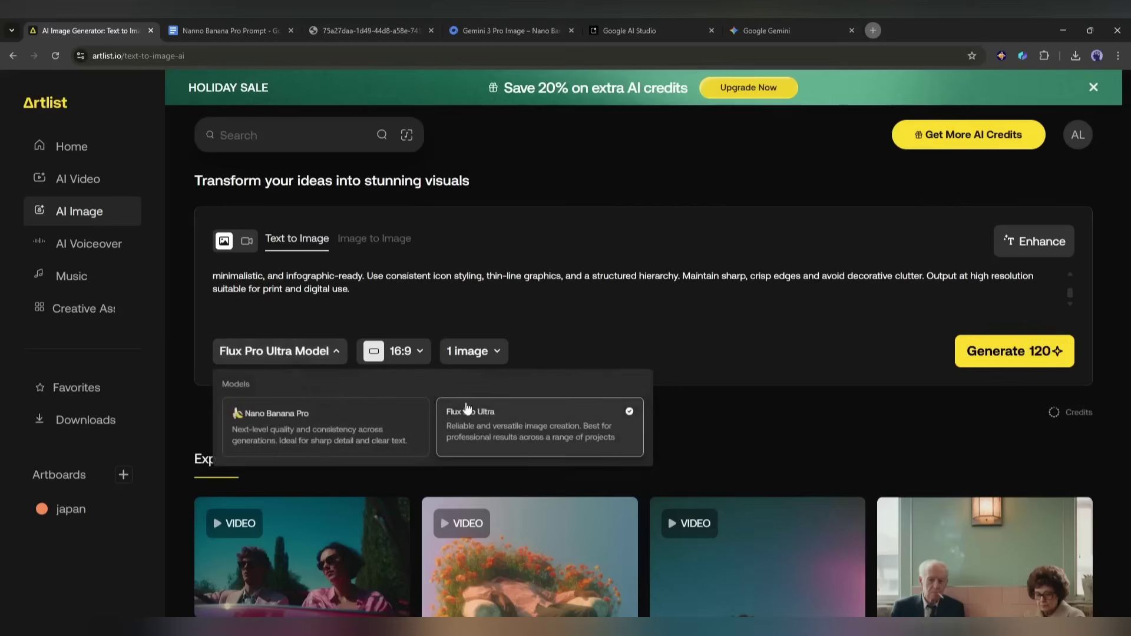
left_click(287, 435)
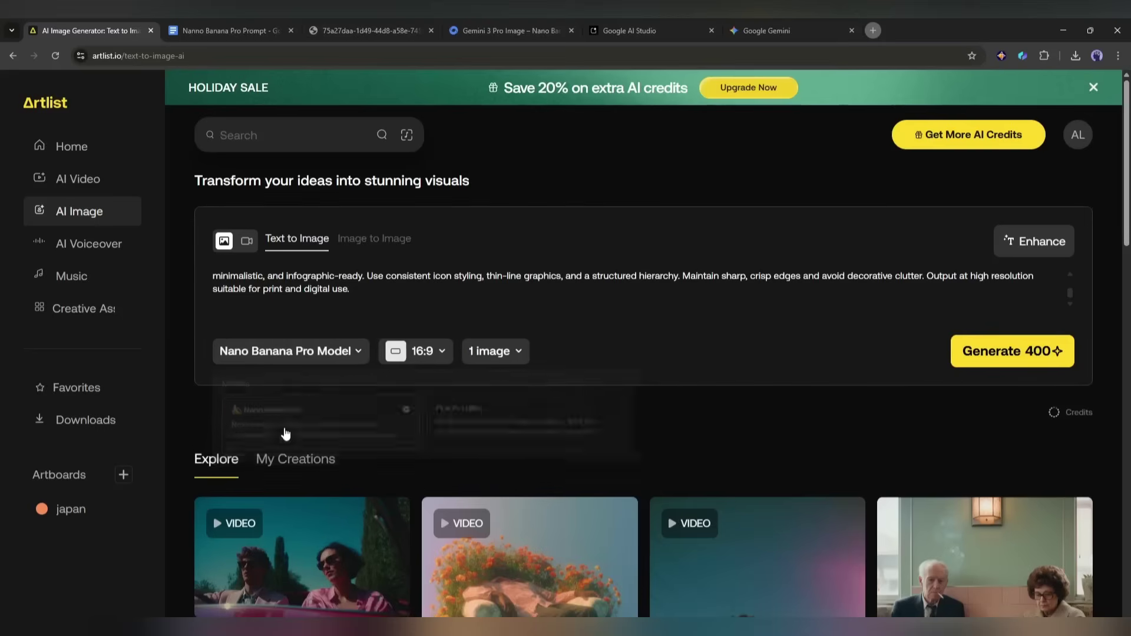
left_click(421, 352)
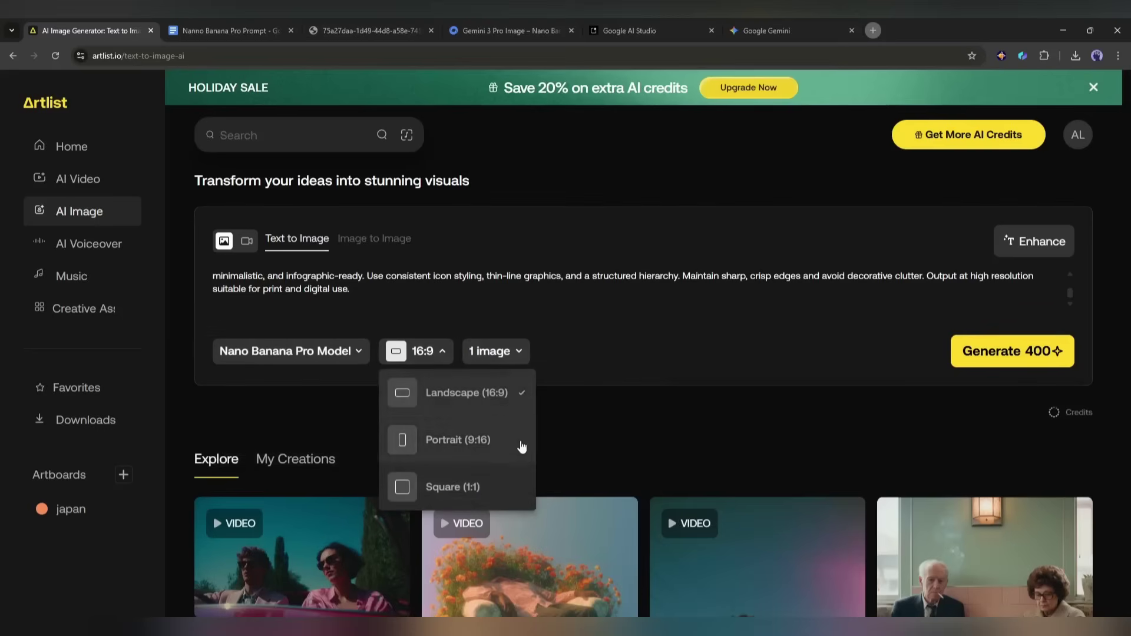
left_click(472, 453)
left_click(505, 353)
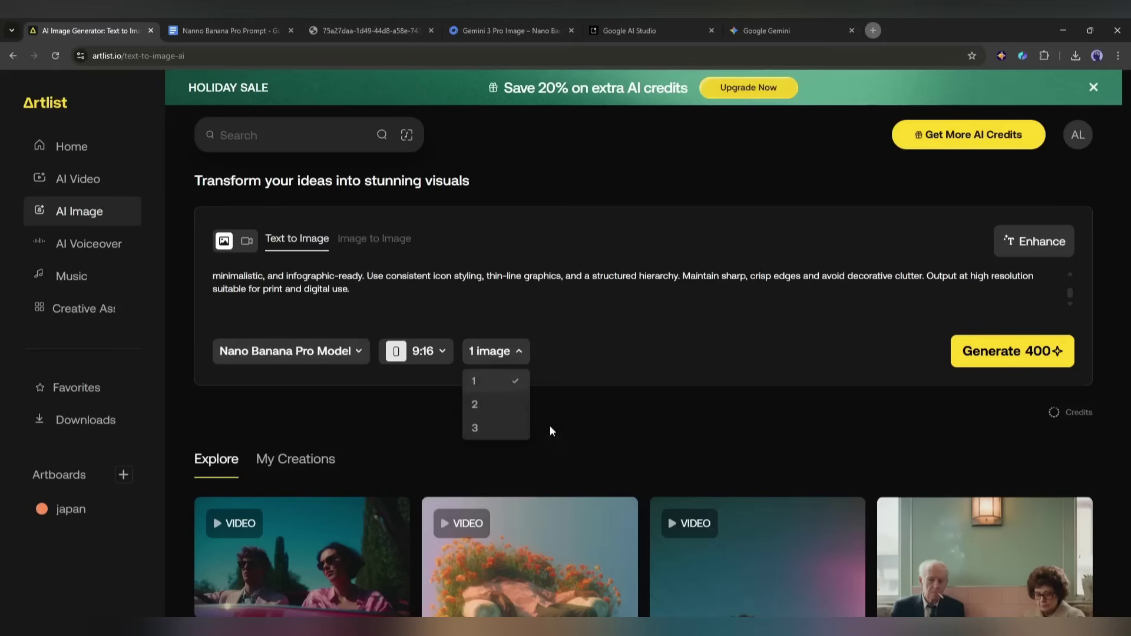
left_click(497, 382)
left_click(1001, 351)
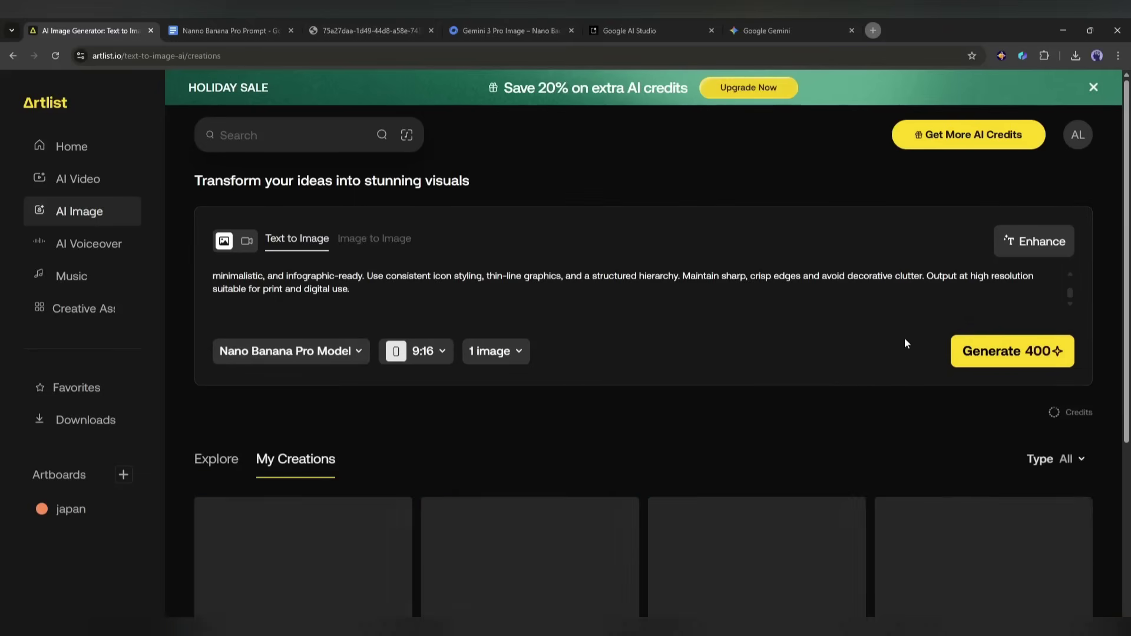
Open the generated IT infographic's details in fullscreen view.
scroll(904, 343, "down", 2)
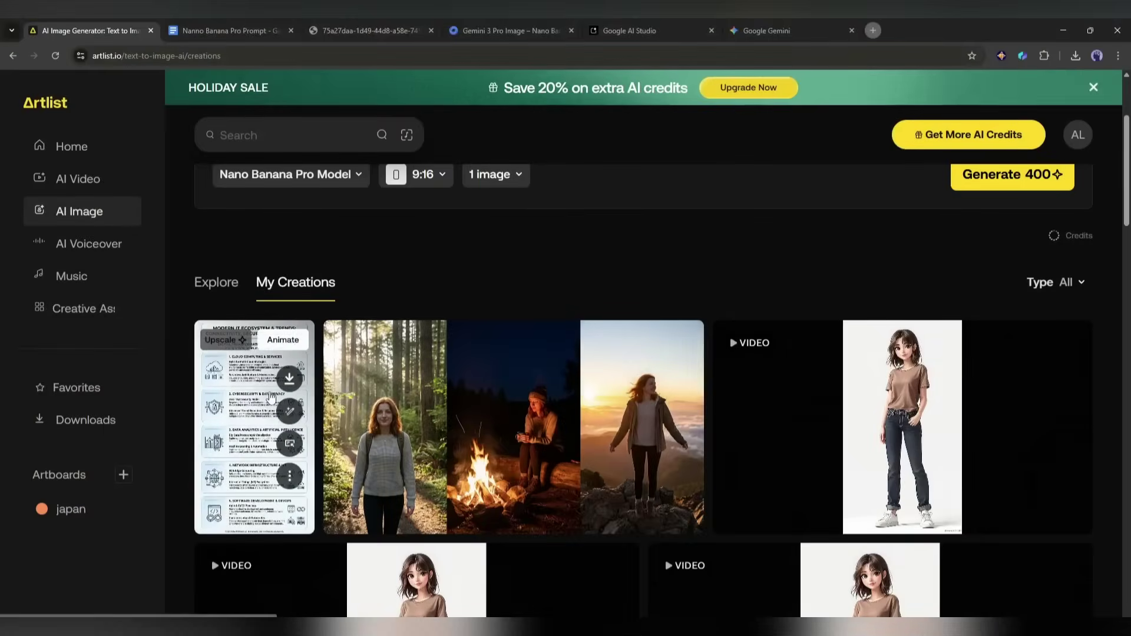
left_click(267, 417)
left_click(343, 311)
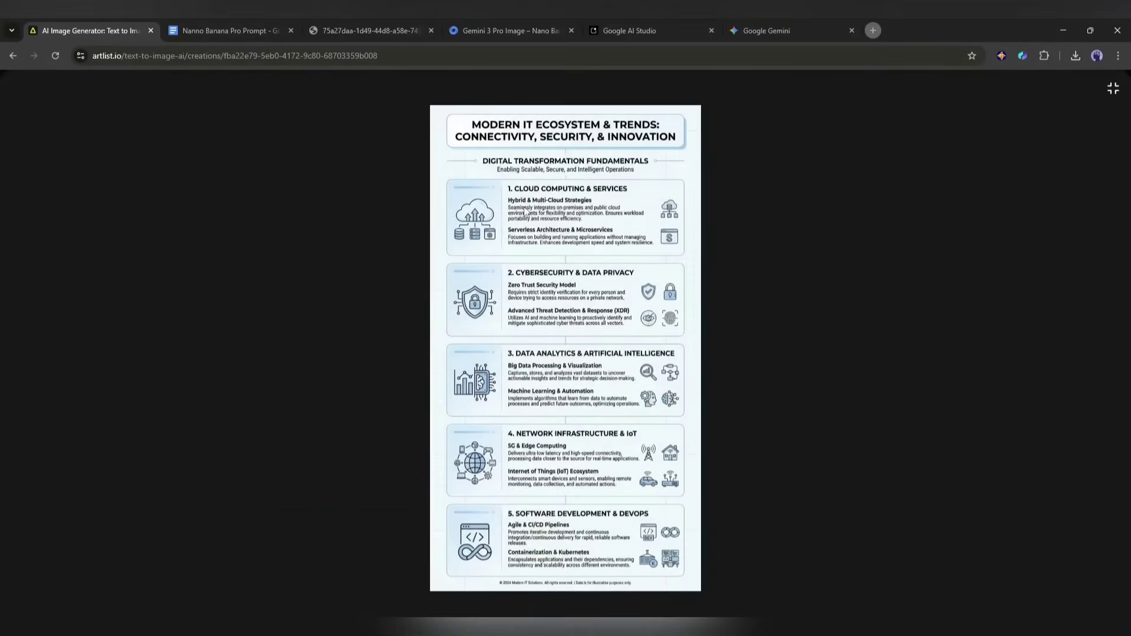
Open the infographic in its own tab at full size and scroll through it.
right_click(526, 214)
left_click(554, 217)
left_click(242, 23)
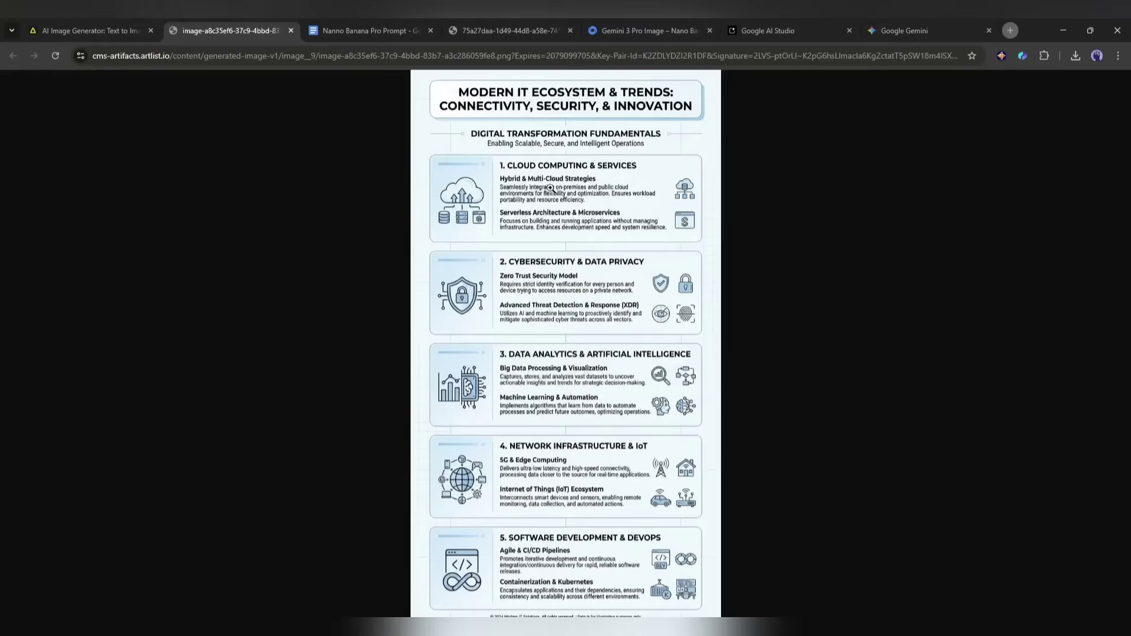
left_click(536, 135)
scroll(508, 195, "down", 1)
scroll(482, 237, "down", 1)
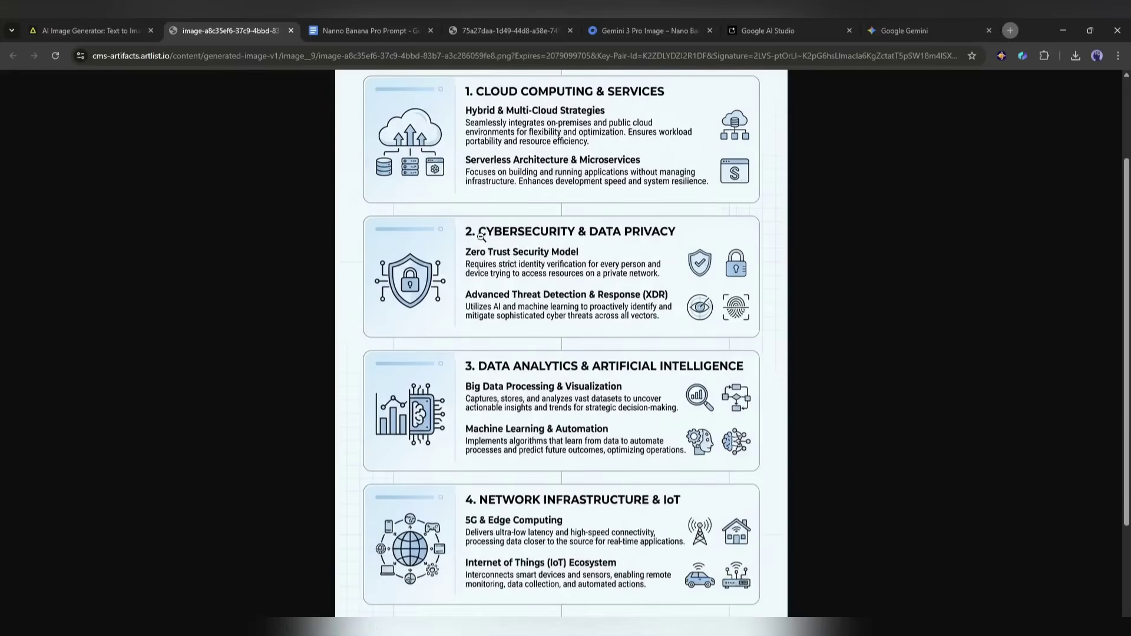
scroll(507, 309, "down", 2)
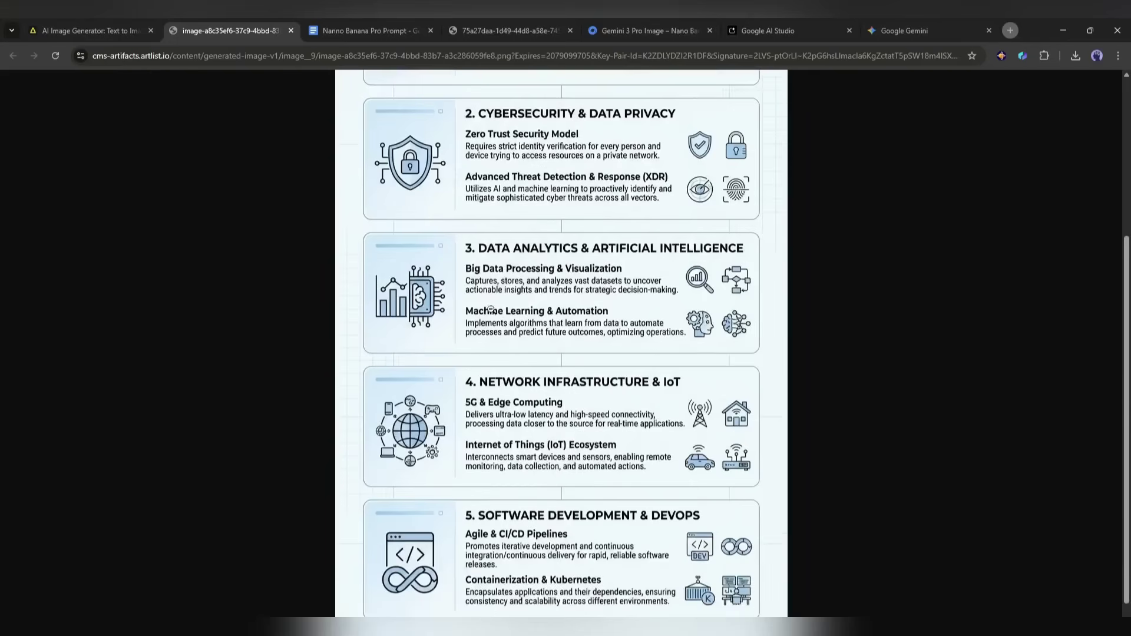
scroll(530, 351, "down", 1)
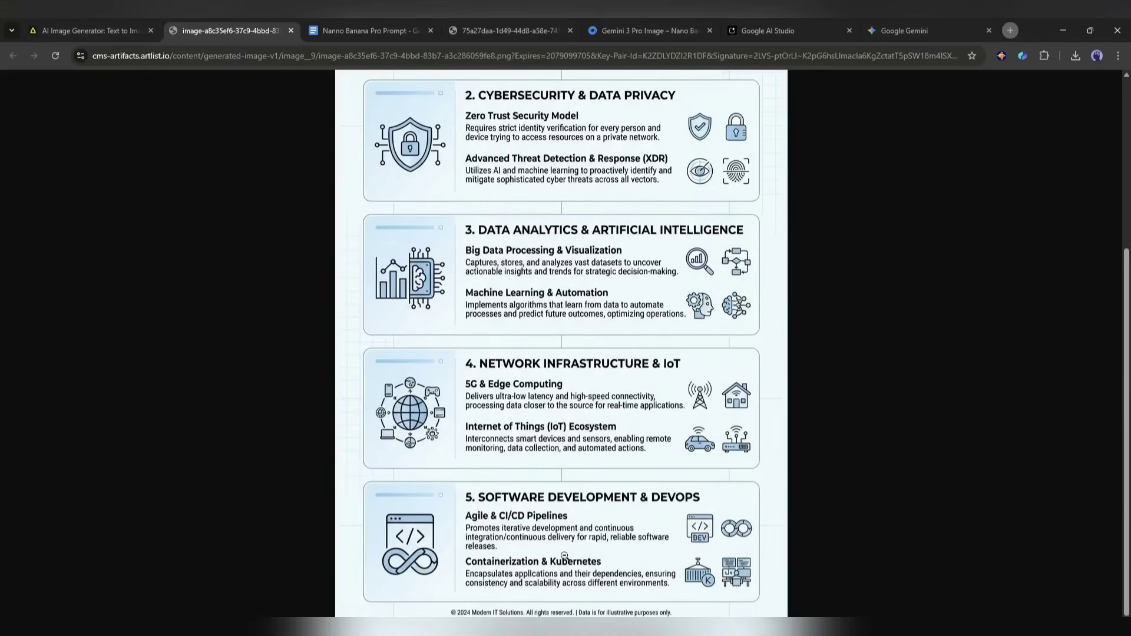
scroll(563, 555, "up", 1)
scroll(572, 549, "up", 3)
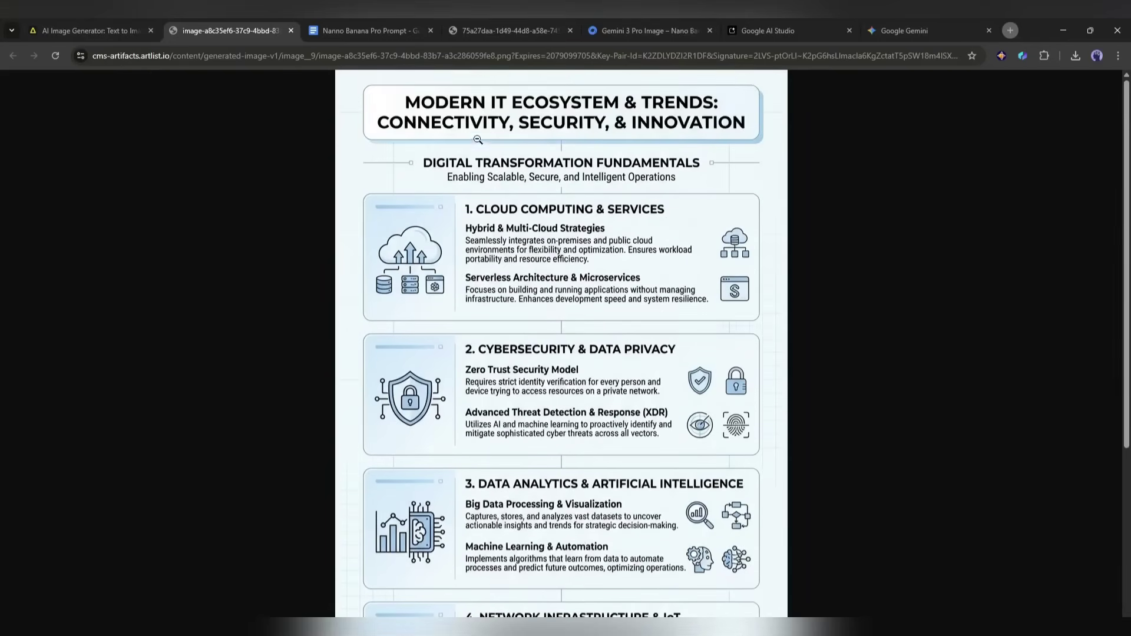
Switch to the cdn.abacus.ai infographic tab and zoom it to full size.
left_click(537, 26)
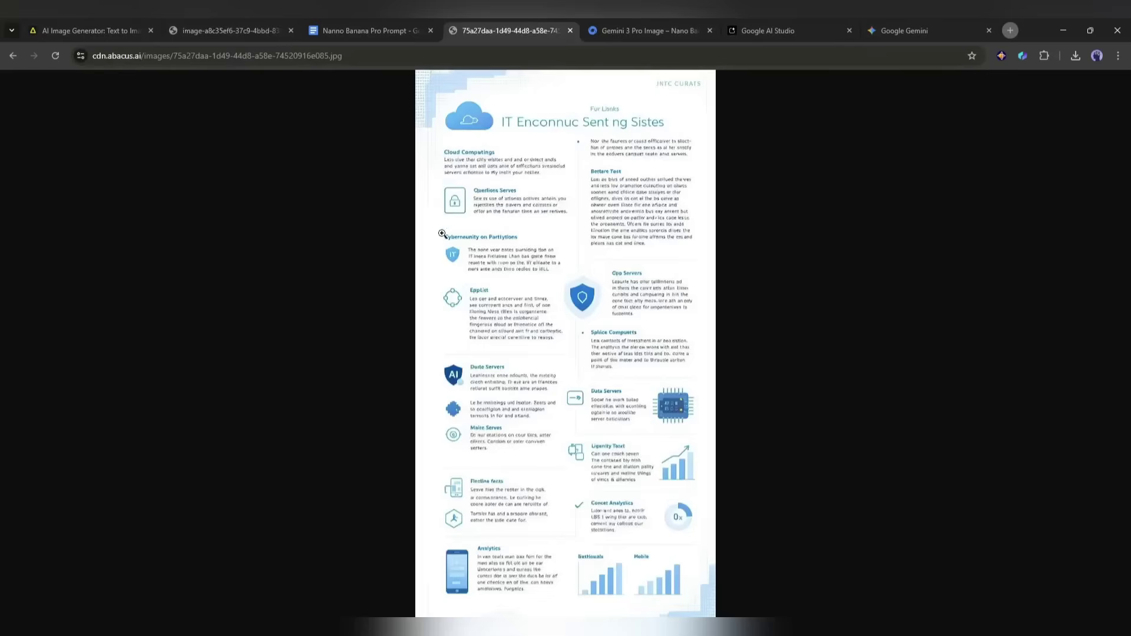
left_click(631, 228)
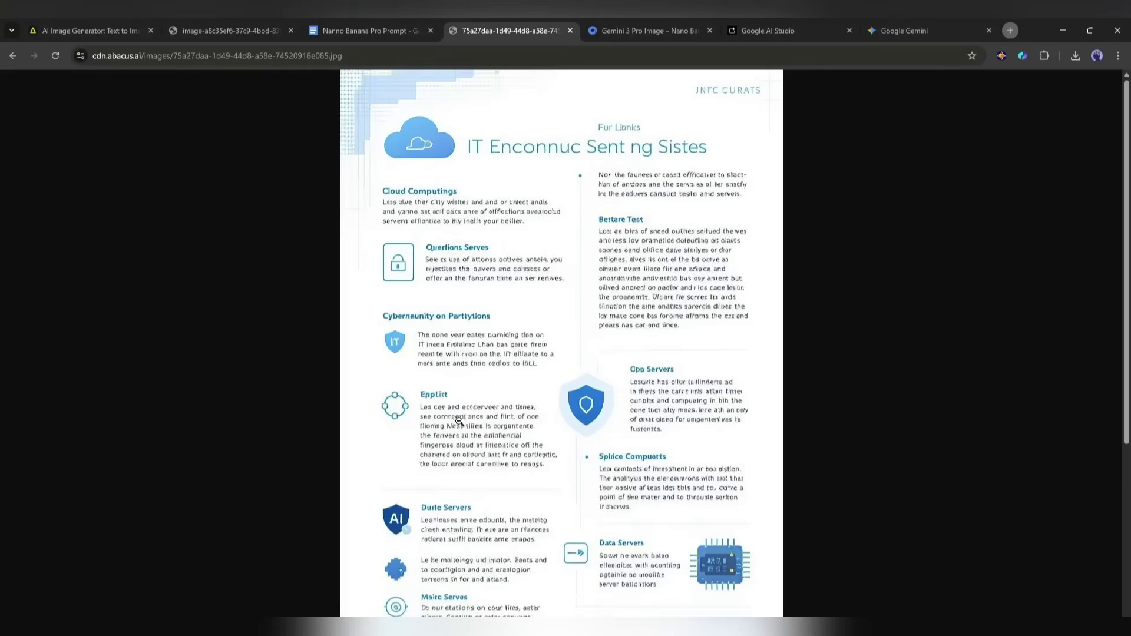
Return to the Artlist IT infographic tab and scroll through it again.
left_click(260, 24)
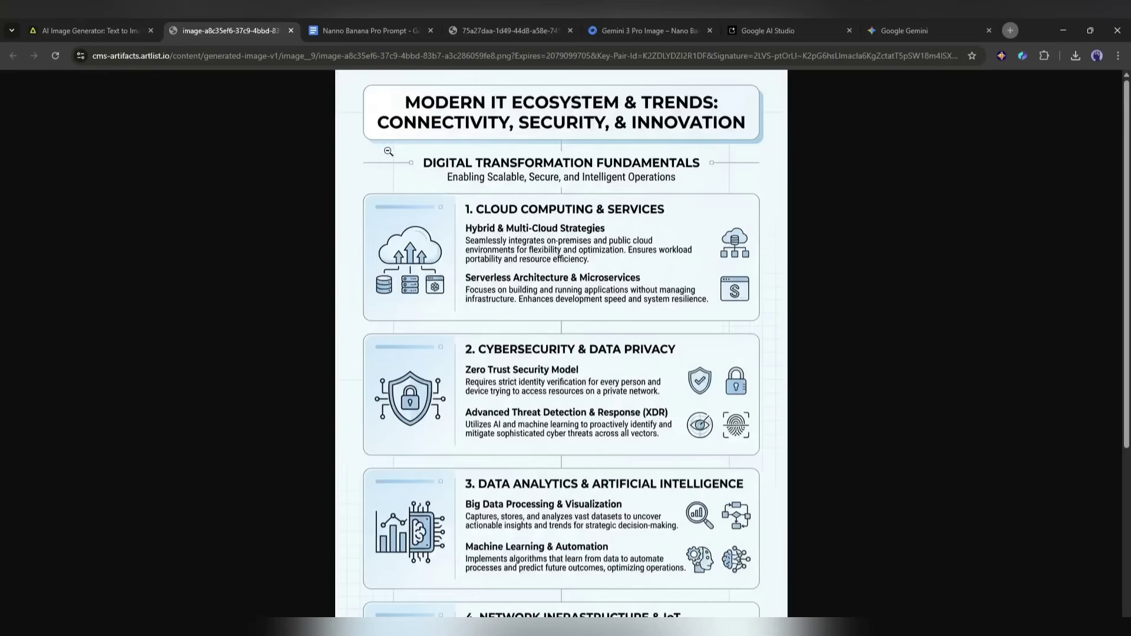
scroll(487, 229, "down", 1)
scroll(498, 233, "down", 2)
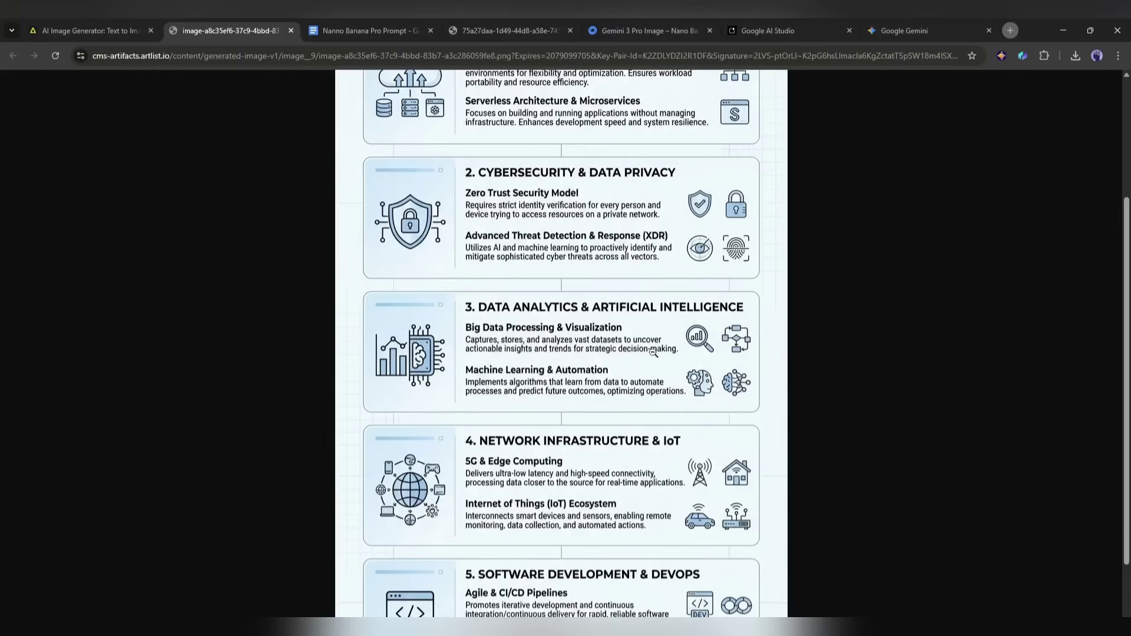
scroll(638, 354, "down", 2)
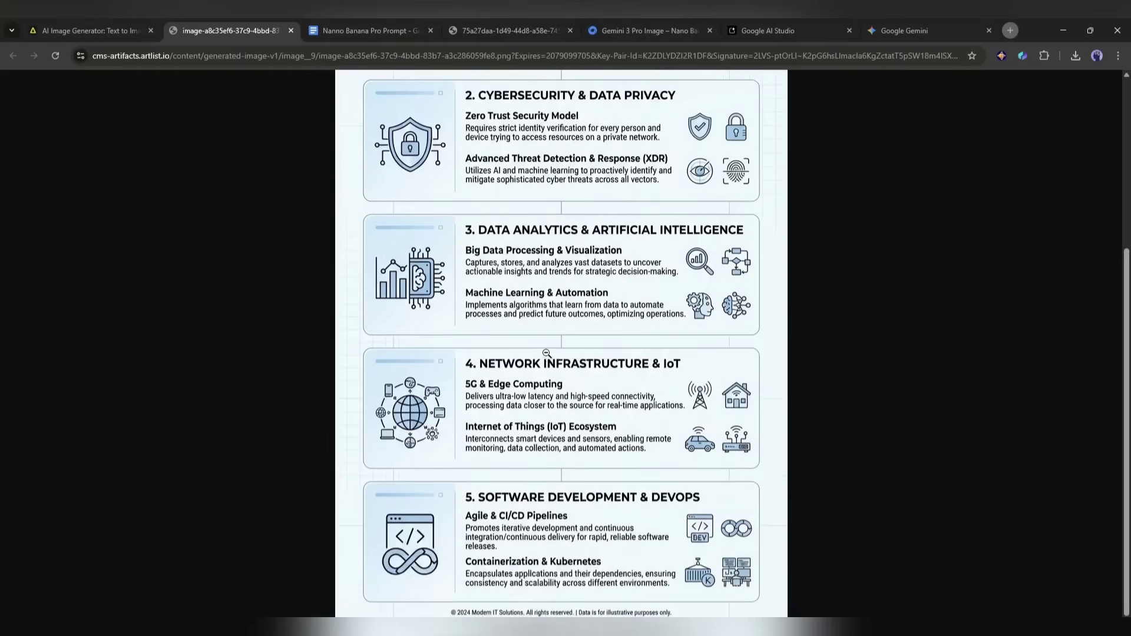
scroll(547, 353, "up", 2, "ctrl")
scroll(542, 350, "up", 3, "ctrl")
scroll(449, 281, "down", 1)
scroll(448, 286, "down", 1)
scroll(447, 289, "down", 1)
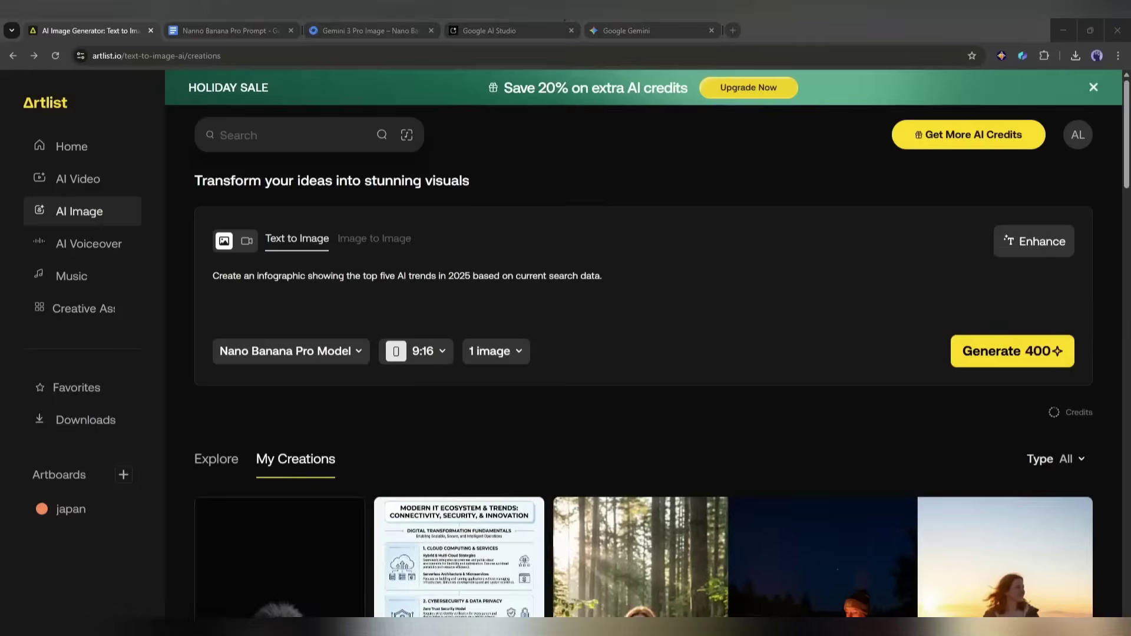
Open the 'Top 5 AI Trends in 2025' infographic fullscreen and scroll through it.
scroll(231, 435, "down", 3)
left_click(231, 435)
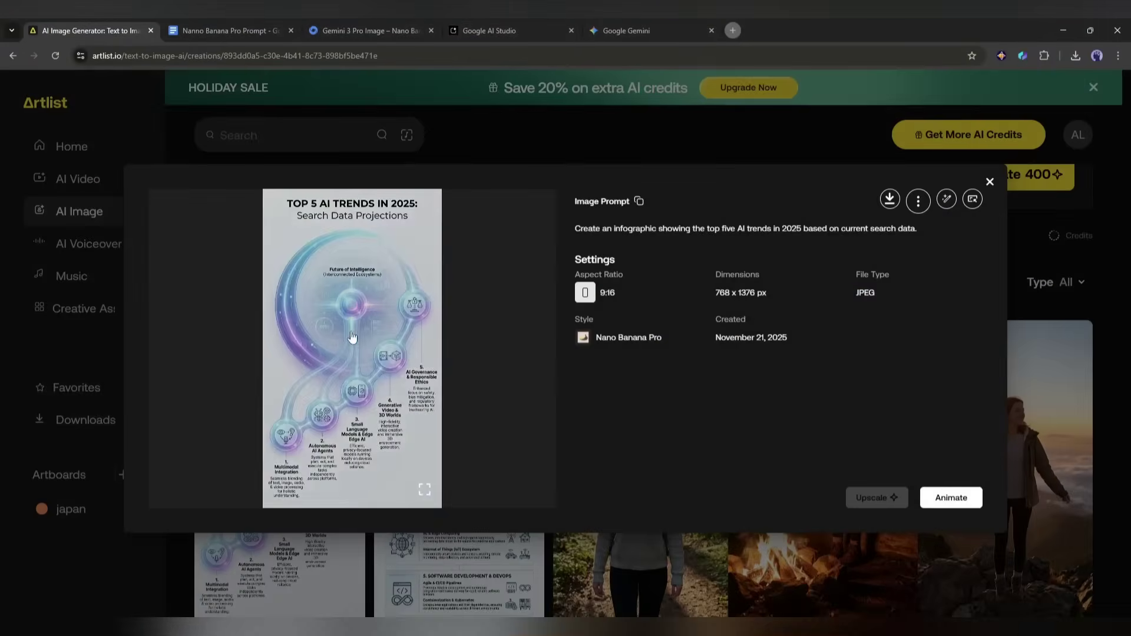
left_click(425, 488)
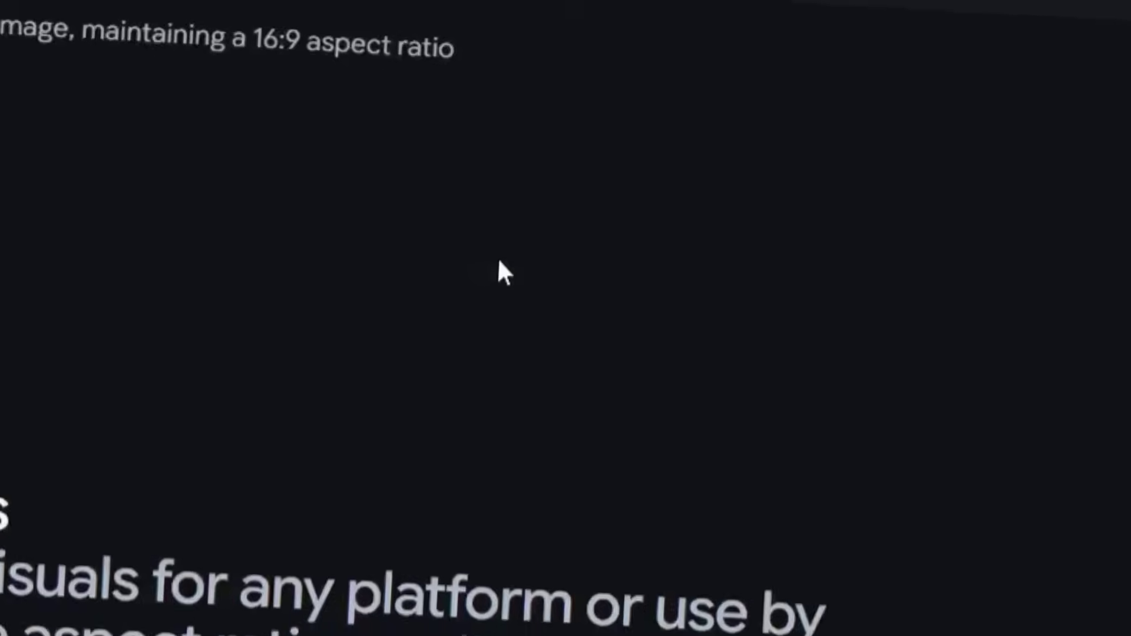
scroll(507, 275, "down", 5)
scroll(507, 275, "down", 3)
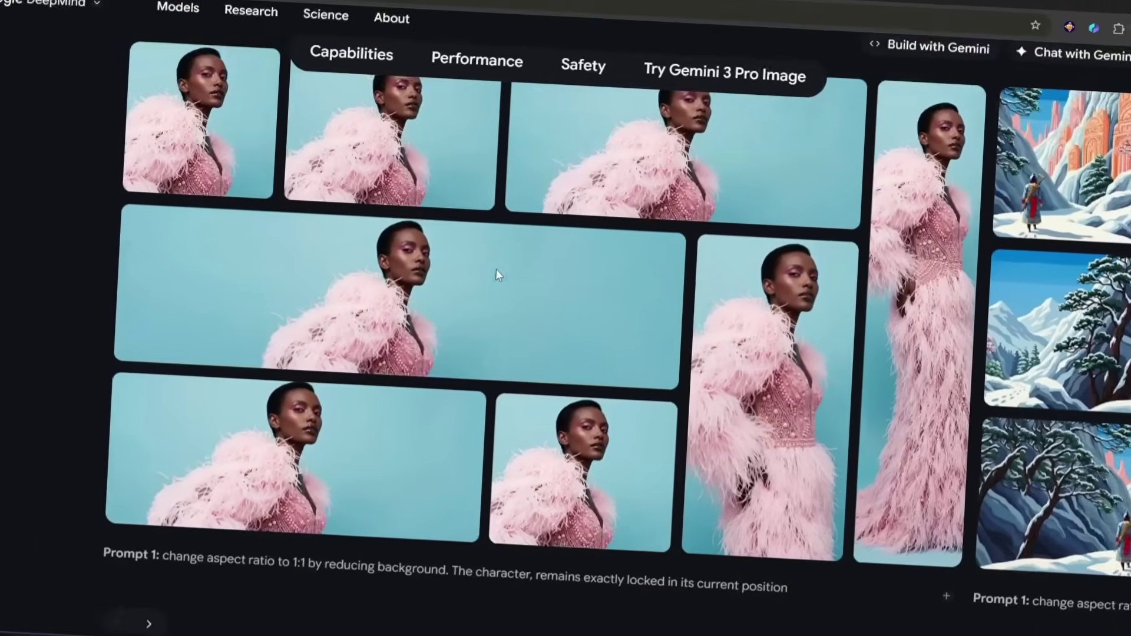
scroll(496, 270, "up", 2)
scroll(510, 277, "up", 3)
scroll(514, 277, "up", 3)
scroll(512, 275, "up", 3)
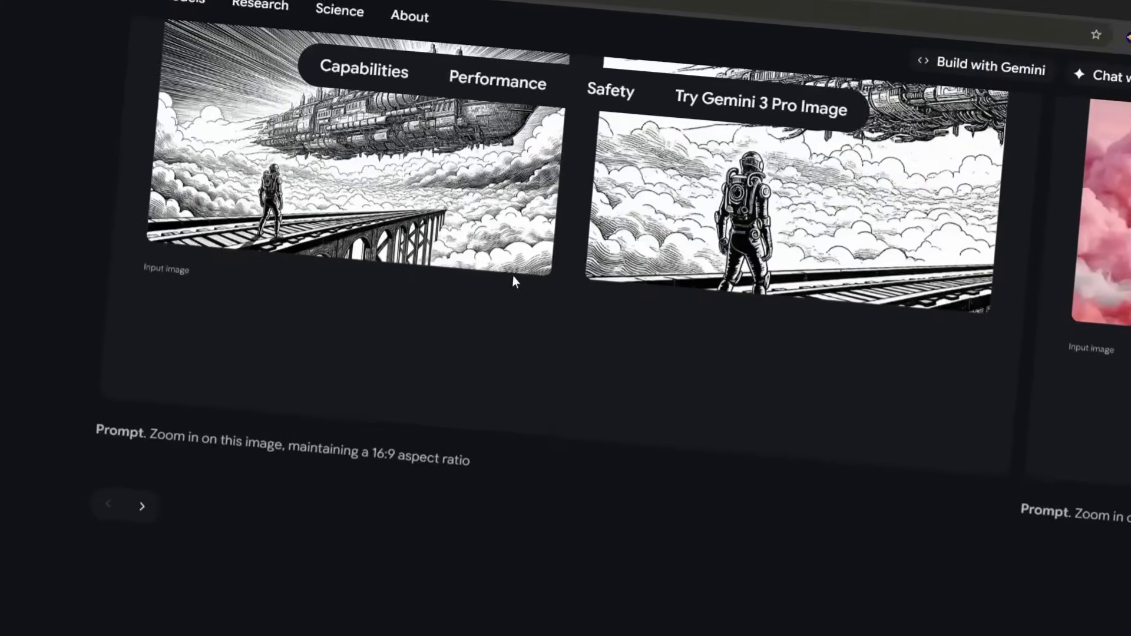
scroll(508, 271, "up", 5)
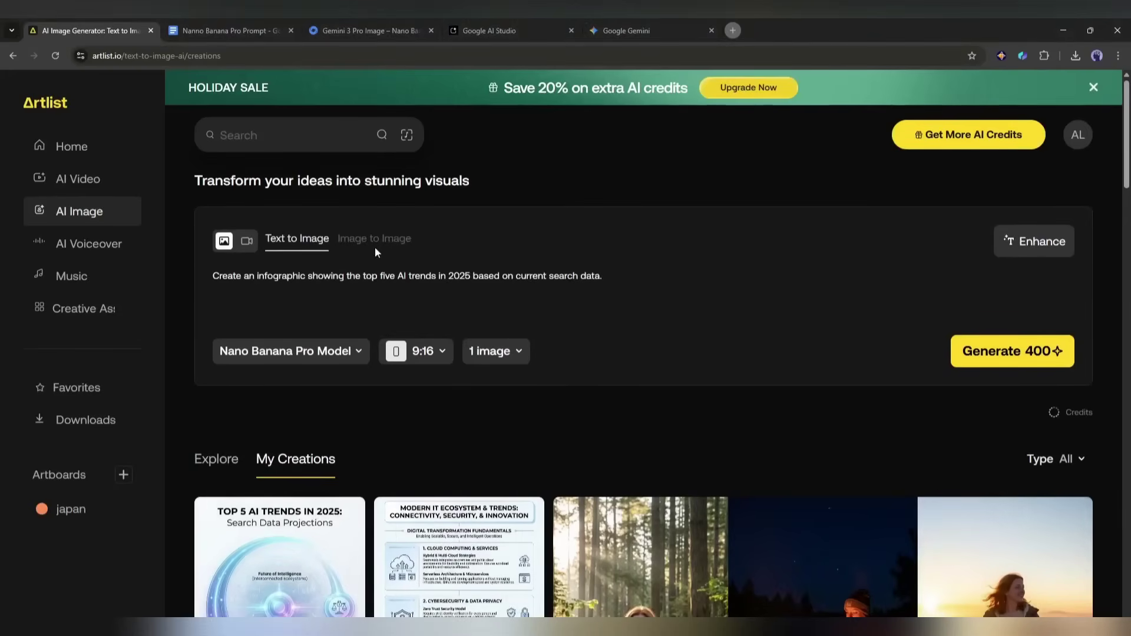
Upload the red-haired woman's photo in Image to Image, generate the corporate headshot, then close it.
left_click(383, 241)
left_click(273, 294)
double_click(424, 377)
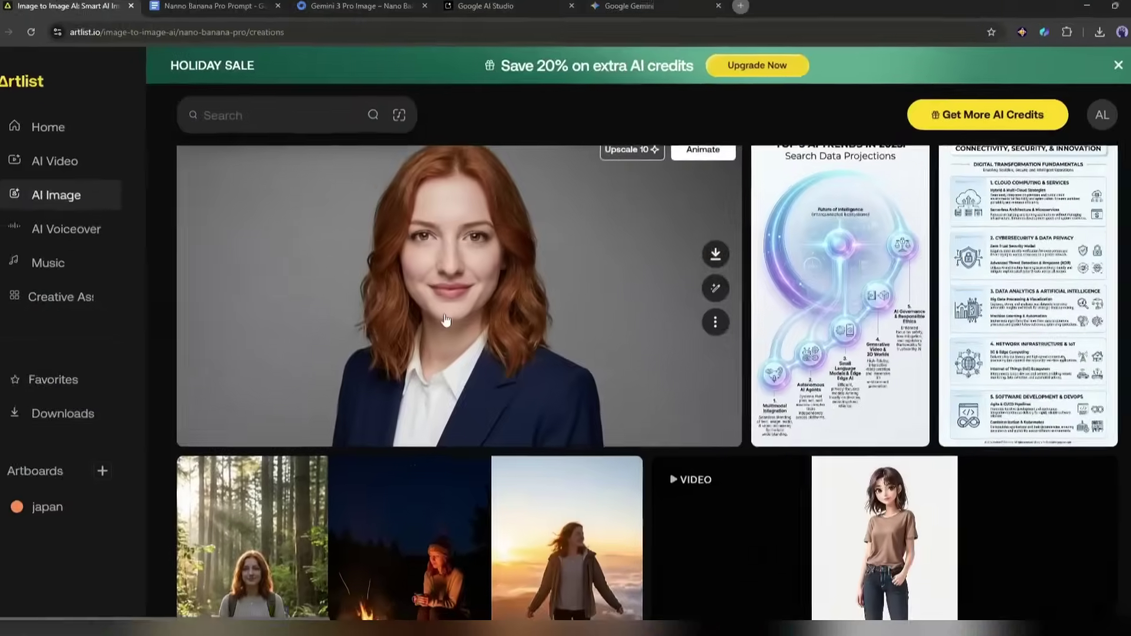
left_click(437, 309)
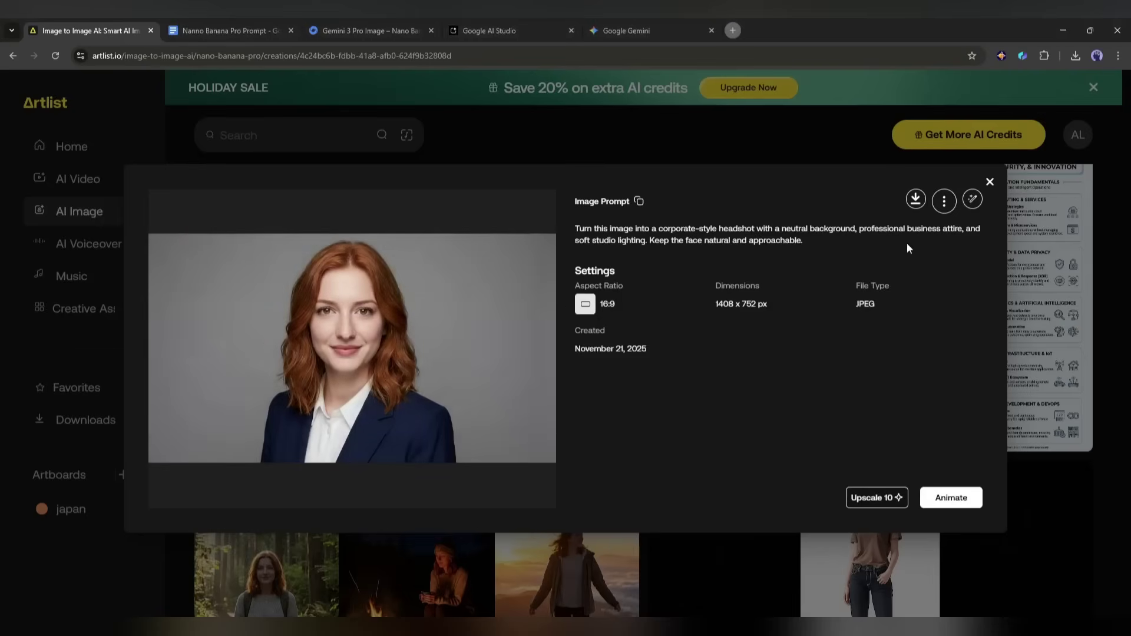
key("Escape")
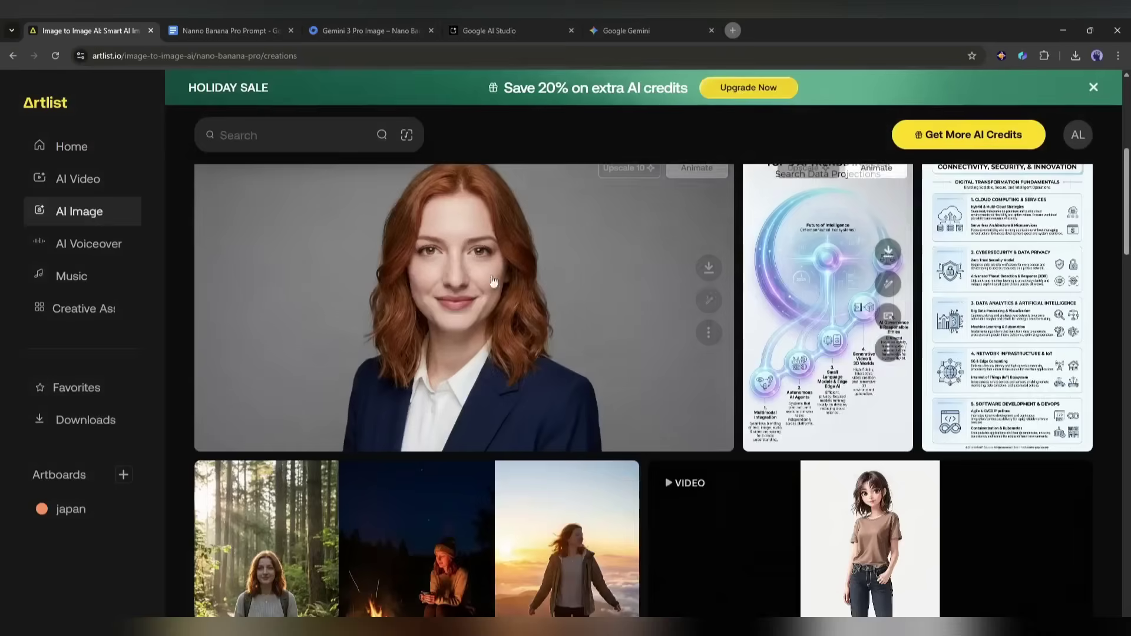
scroll(399, 415, "up", 5)
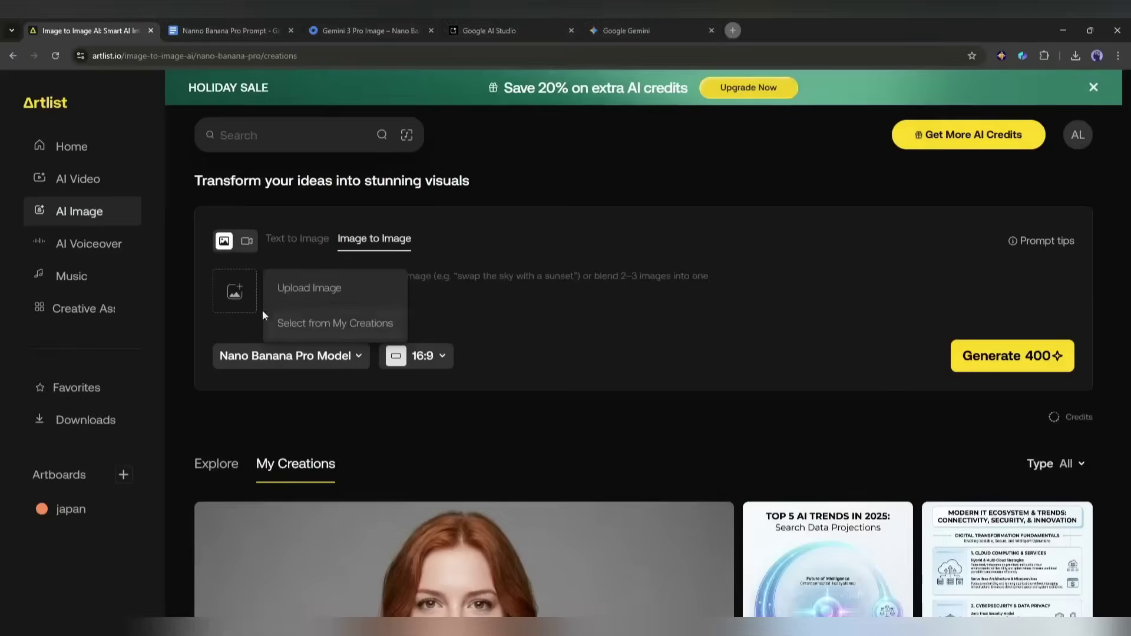
Upload the mushroom mug photo, prompt a café scene, view the result fullscreen, then close it.
left_click(311, 285)
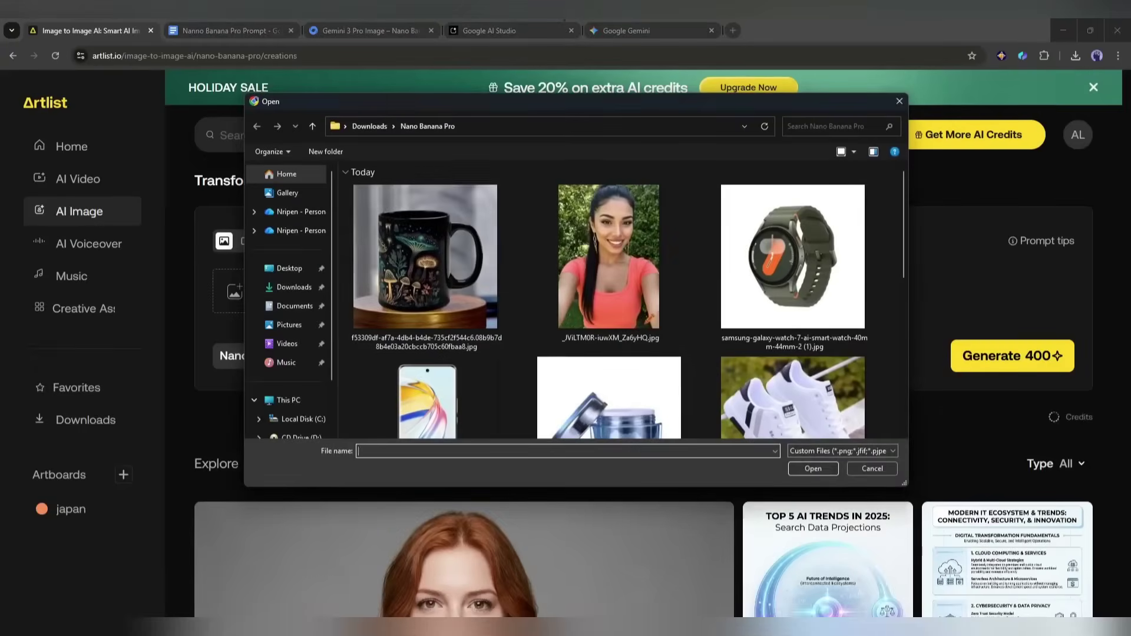
key("Return")
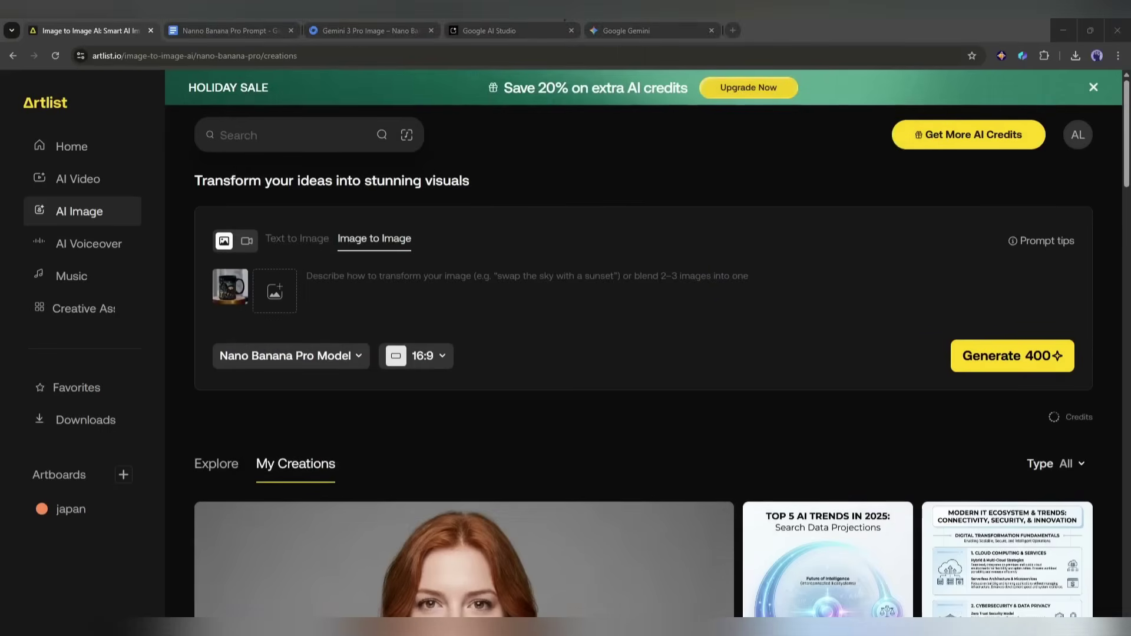
left_click(403, 271)
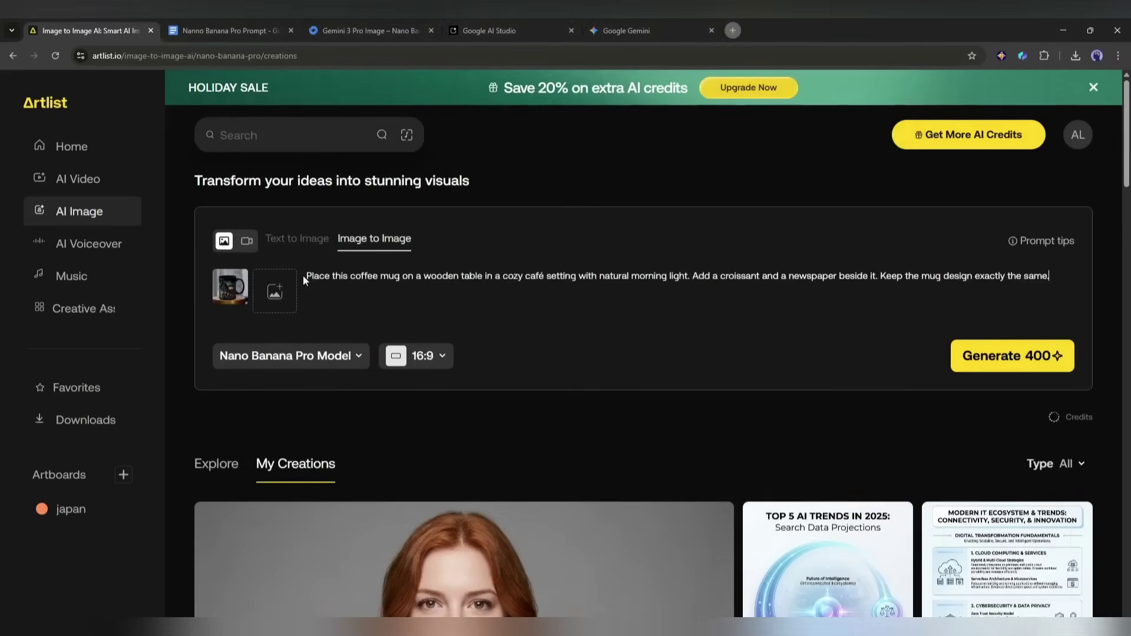
left_click_drag(304, 275, 465, 288)
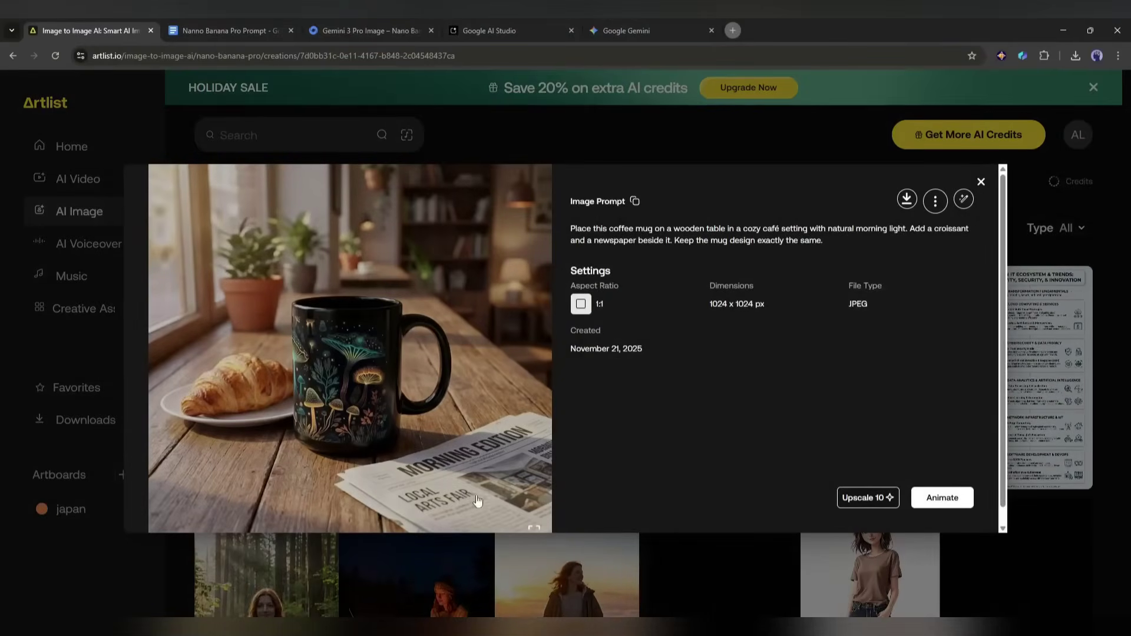
left_click(359, 353)
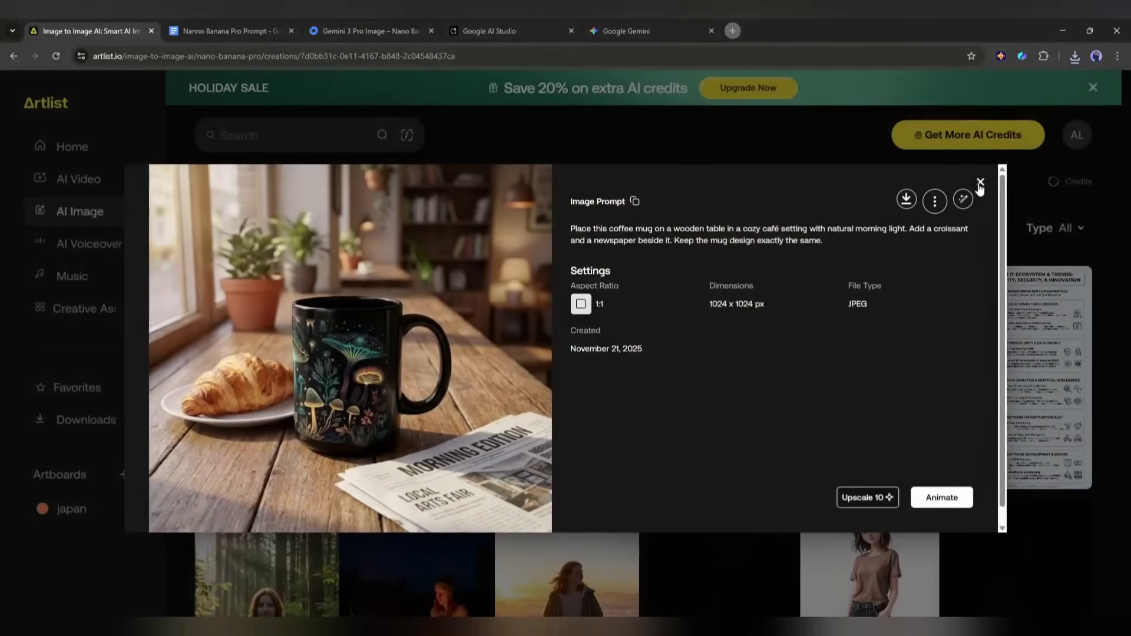
left_click(980, 184)
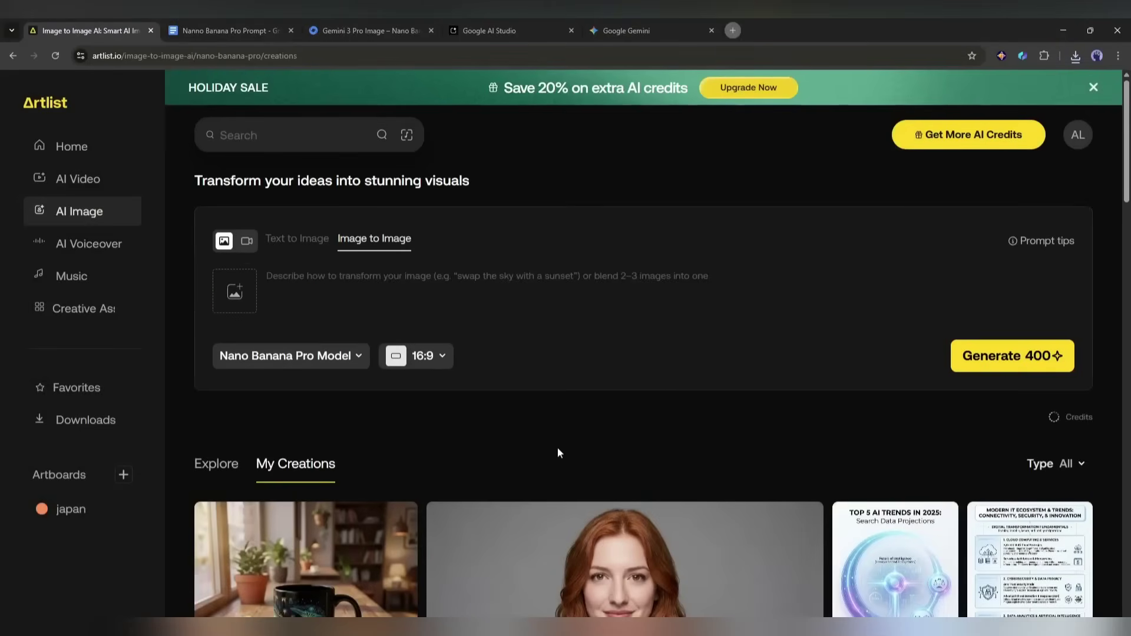
Upload the woman's portrait as reference and paste the three-scene character prompt.
left_click(235, 291)
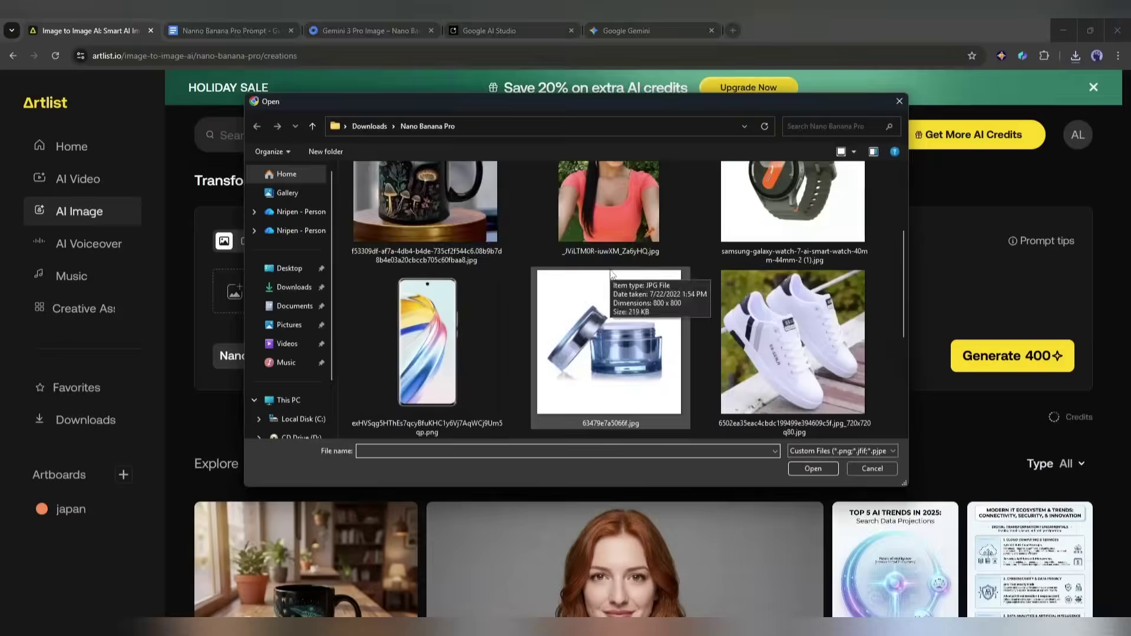
scroll(610, 270, "up", 5)
double_click(557, 318)
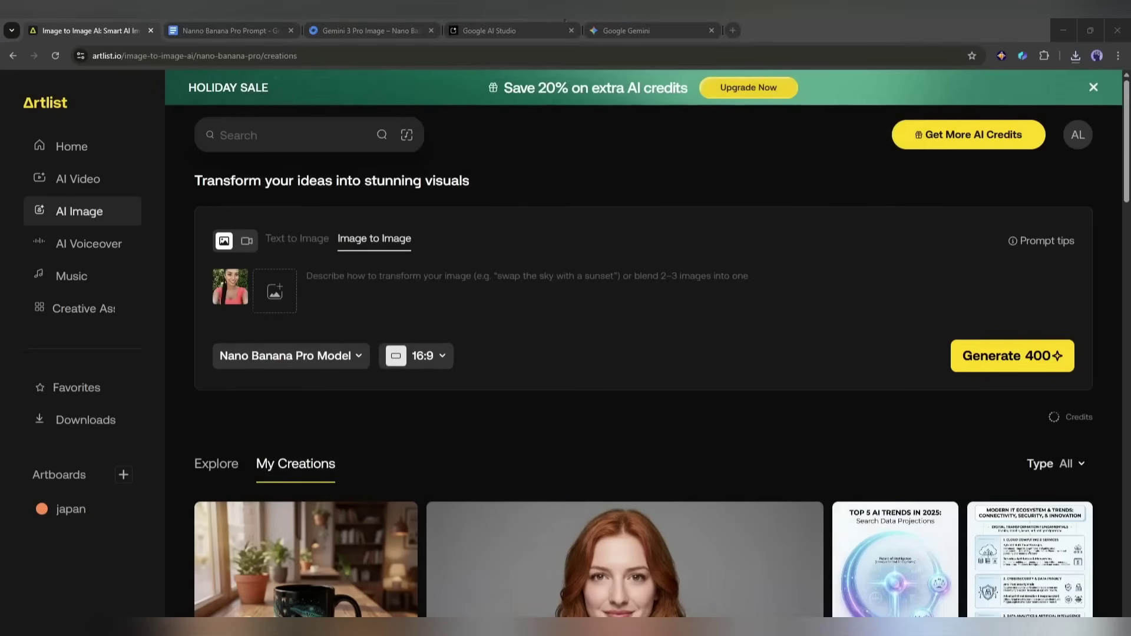
left_click(304, 280)
key("ctrl+v")
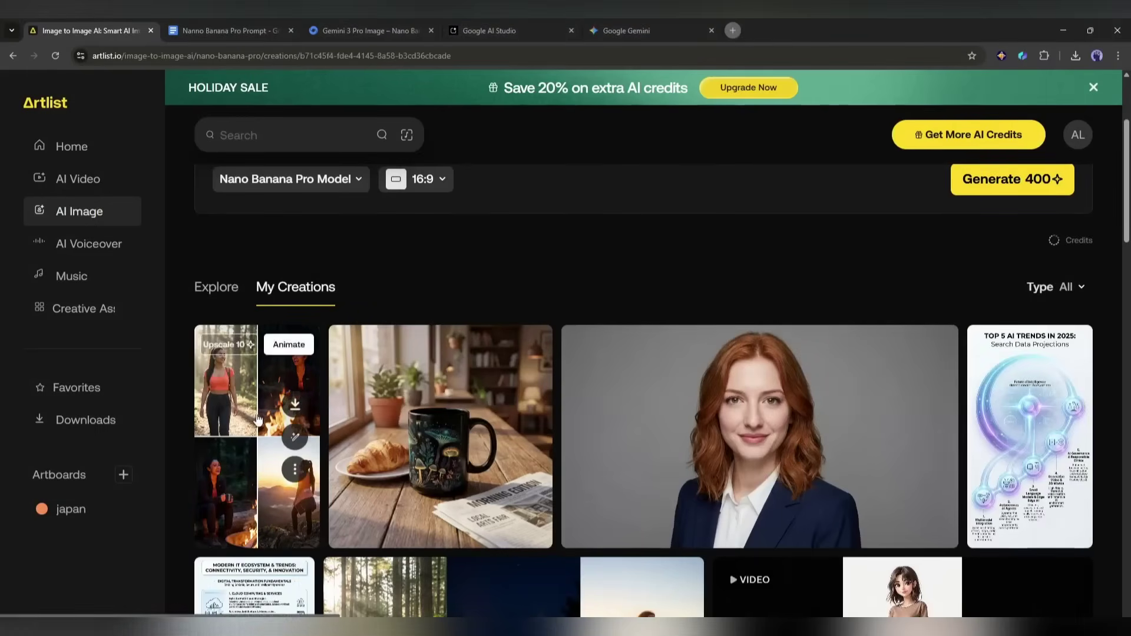
View the four-panel forest, campfire and mountain-sunrise image fullscreen, then close it.
left_click(255, 420)
left_click(320, 243)
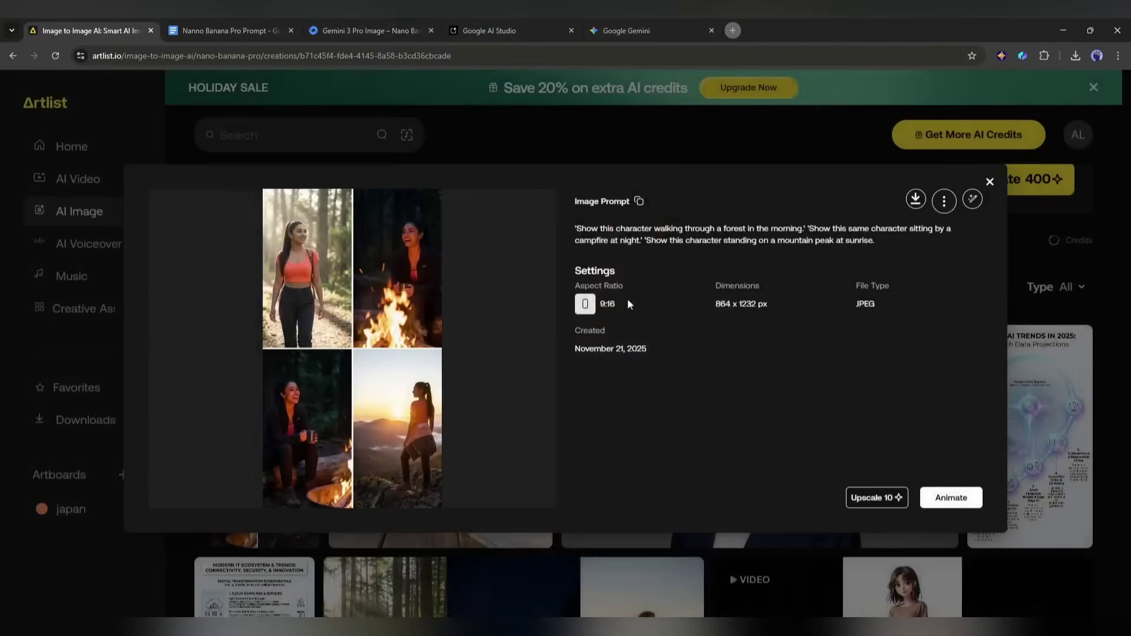
left_click(990, 183)
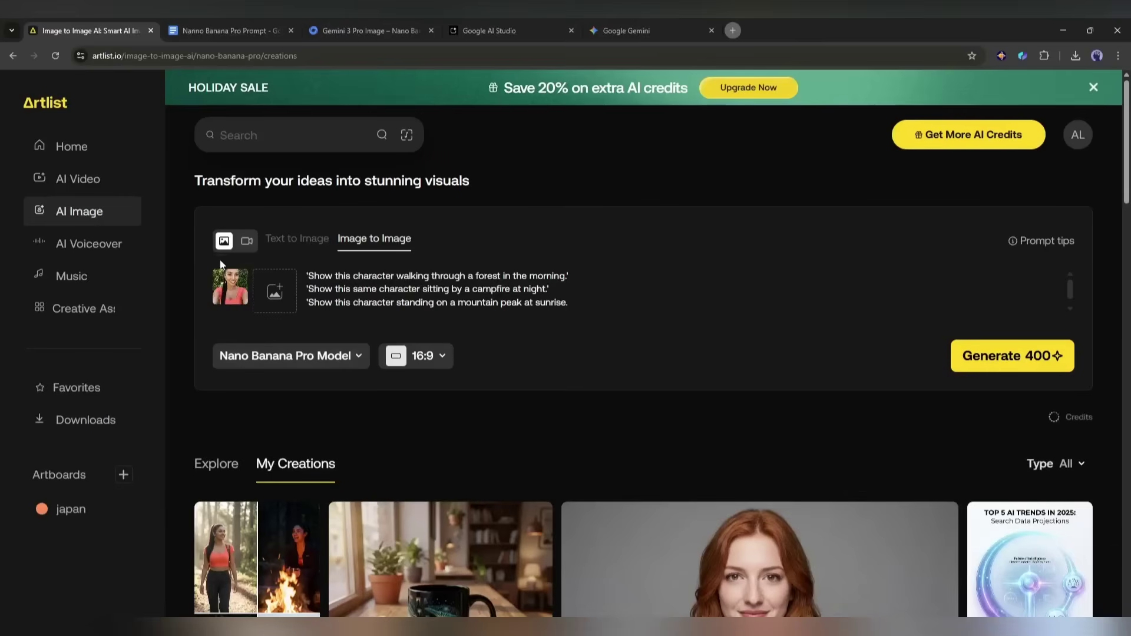
Replace the old reference with the uploaded group photo and paste the meme prompt.
left_click(243, 273)
left_click(250, 294)
left_click(330, 288)
double_click(460, 376)
type("Turn this image into a viral meme with bold white caption text at the top and bottom. Make it funny and relatable.")
Generate the captioned friends meme, then view and close its details.
left_click_drag(308, 276, 394, 276)
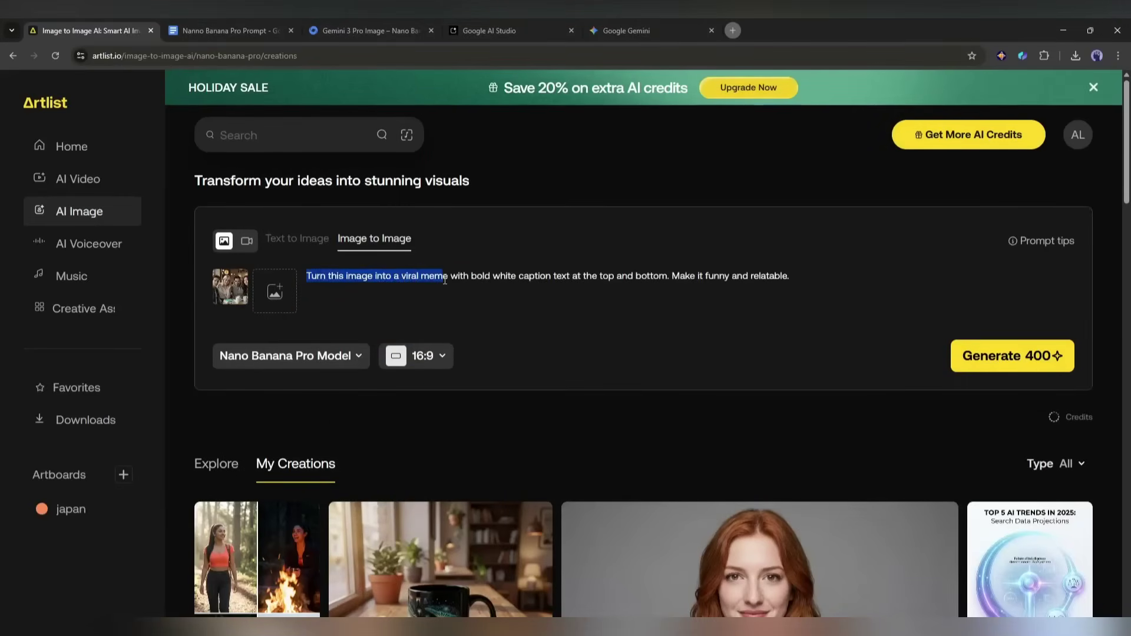
left_click_drag(553, 281, 621, 279)
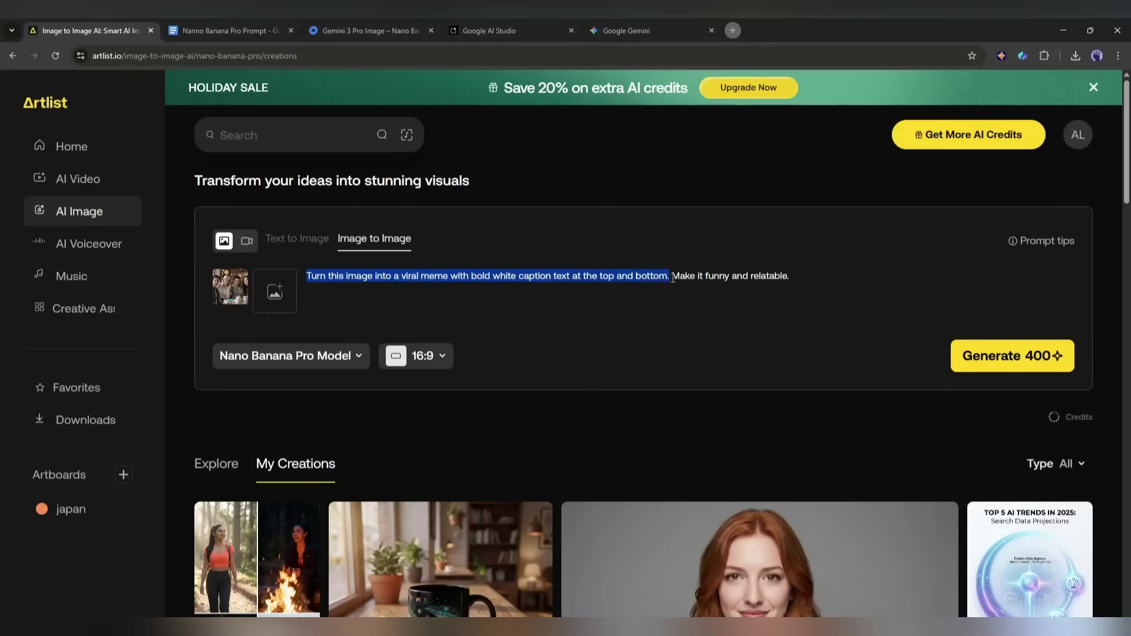
left_click_drag(733, 279, 803, 284)
left_click(1013, 356)
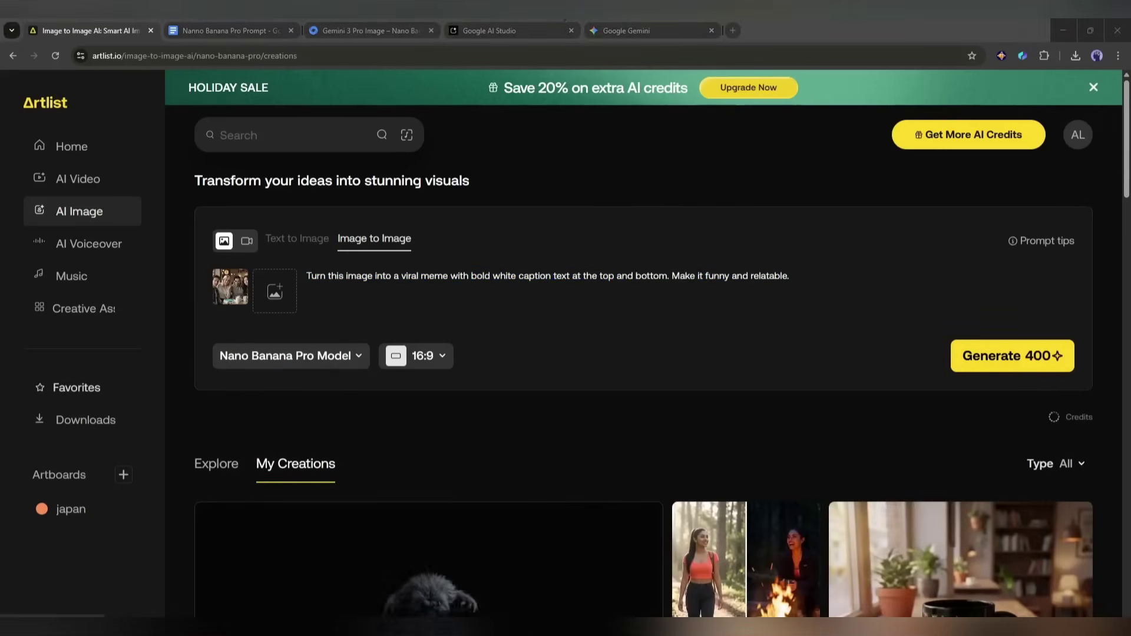
scroll(278, 459, "down", 3)
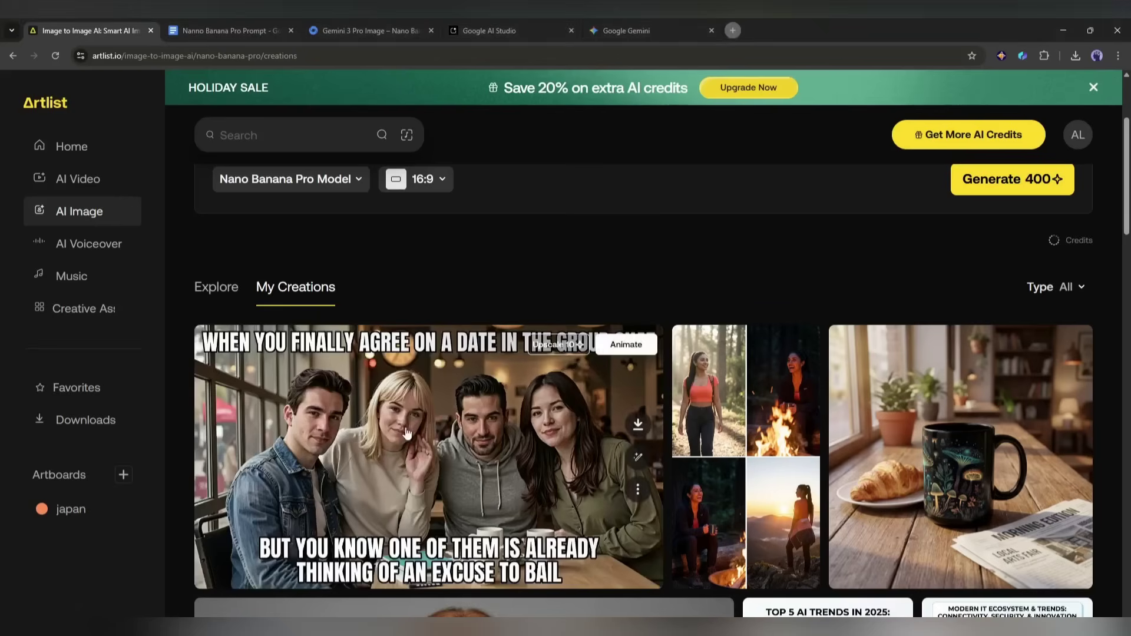
left_click(549, 413)
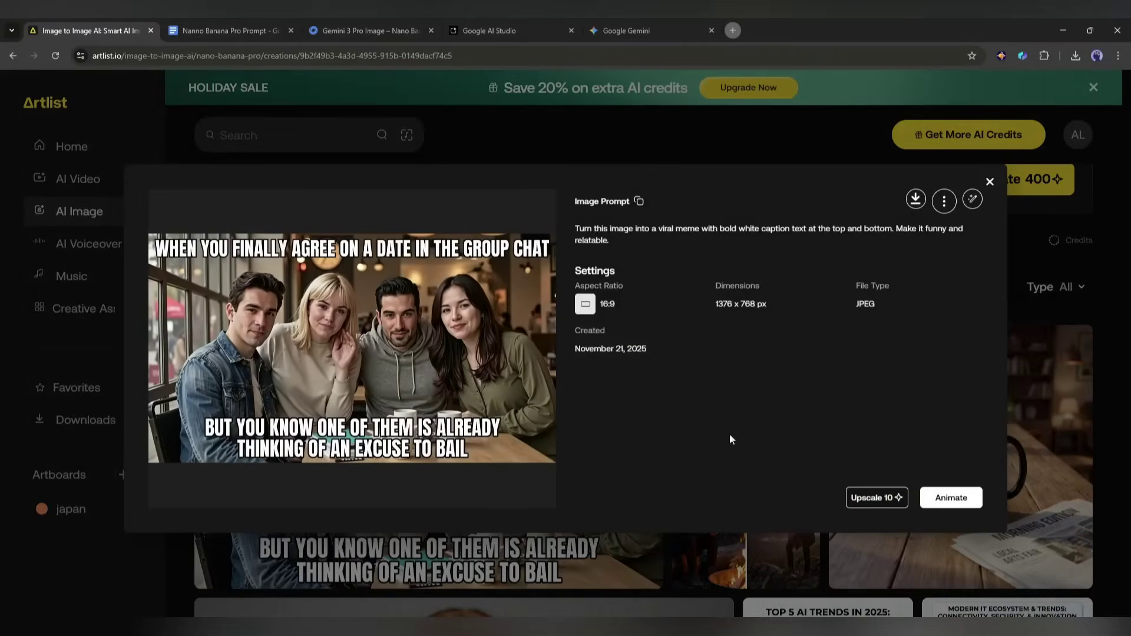
left_click(990, 186)
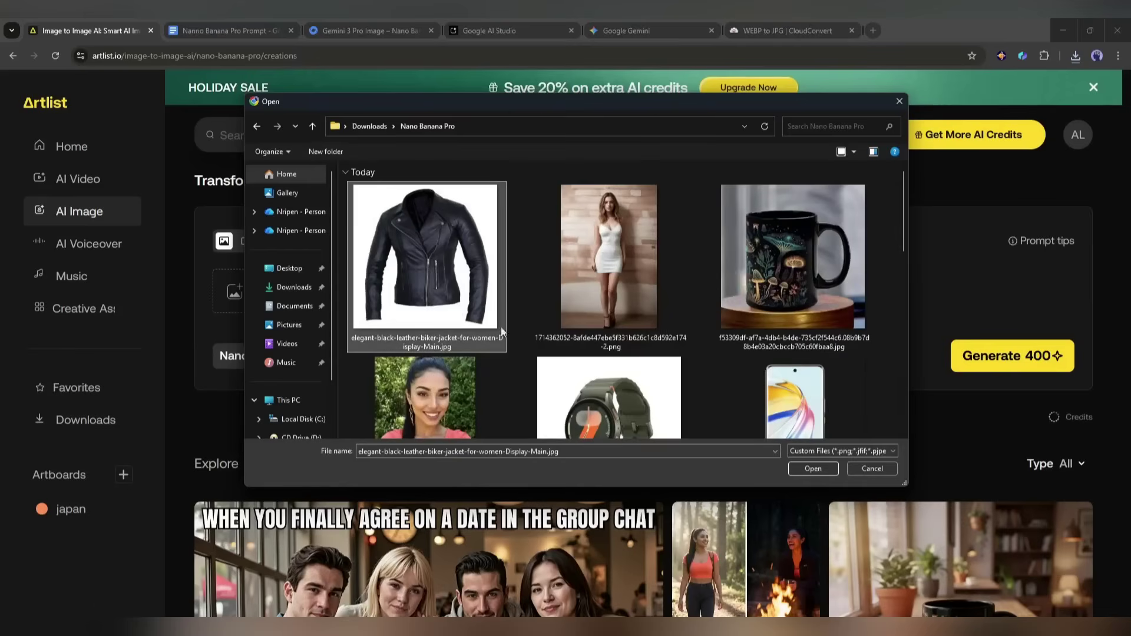
Load the leather-jacket and woman photos as references and paste the jacket try-on prompt.
left_click(613, 260)
double_click(614, 260)
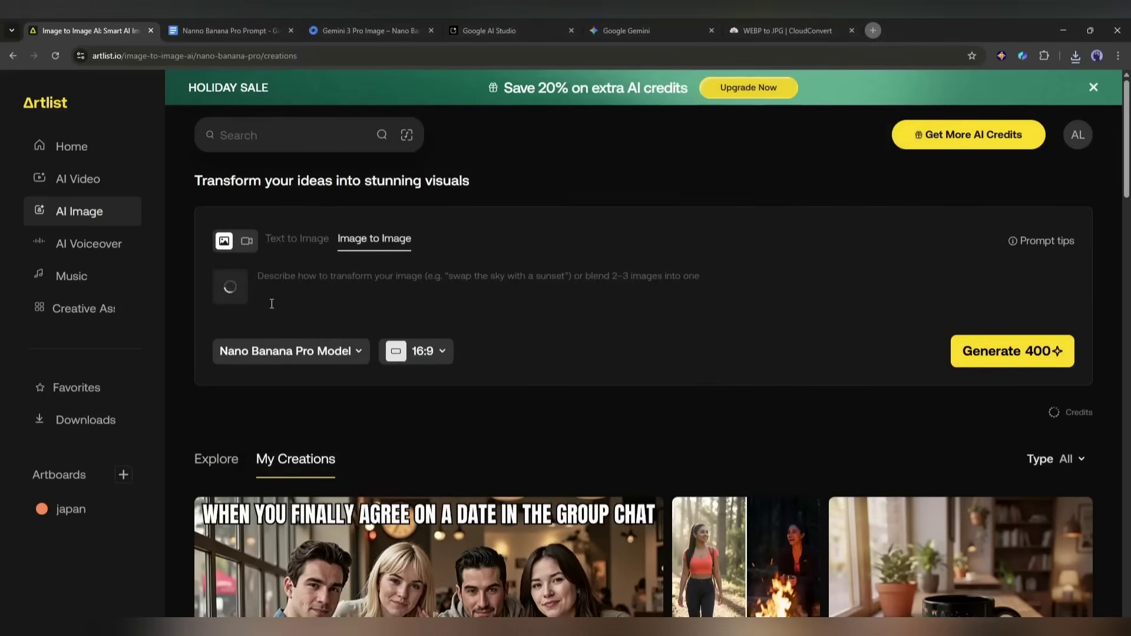
left_click(273, 295)
left_click(333, 292)
double_click(613, 259)
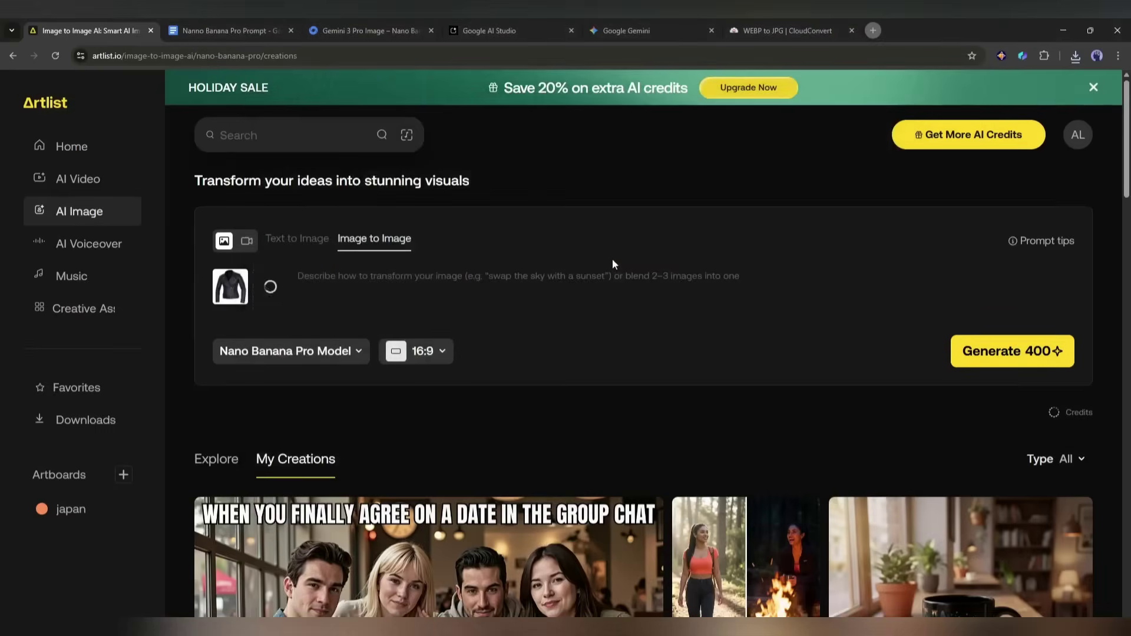
type("Have this person wear this black leather jacket. Keep the face and body proportions natural. Remove any existing outerwear.")
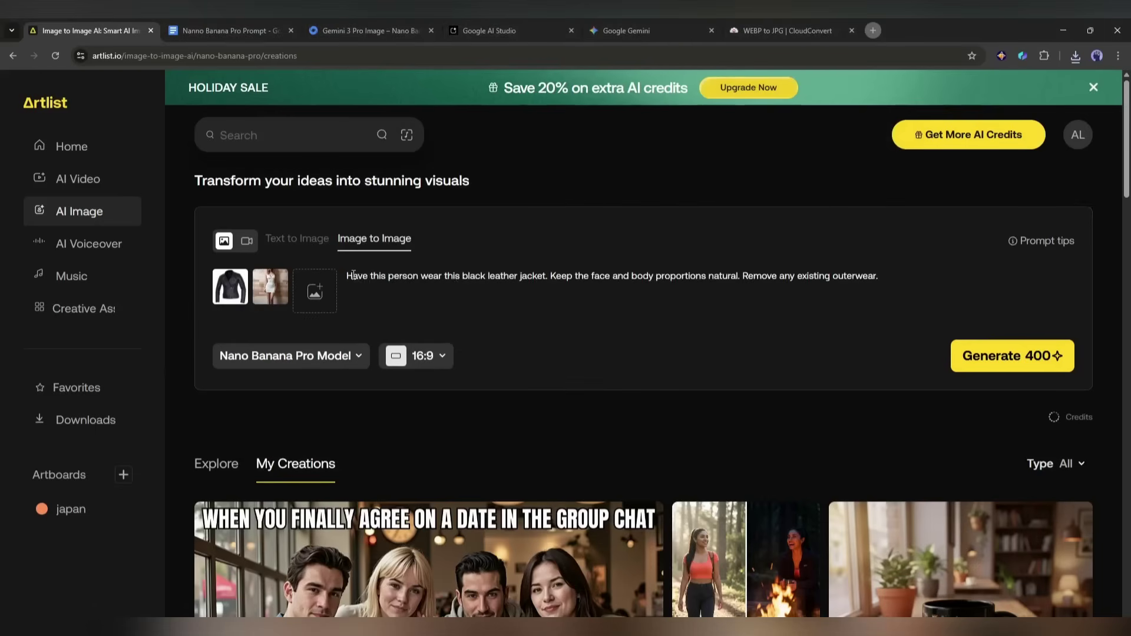
left_click_drag(448, 277, 520, 277)
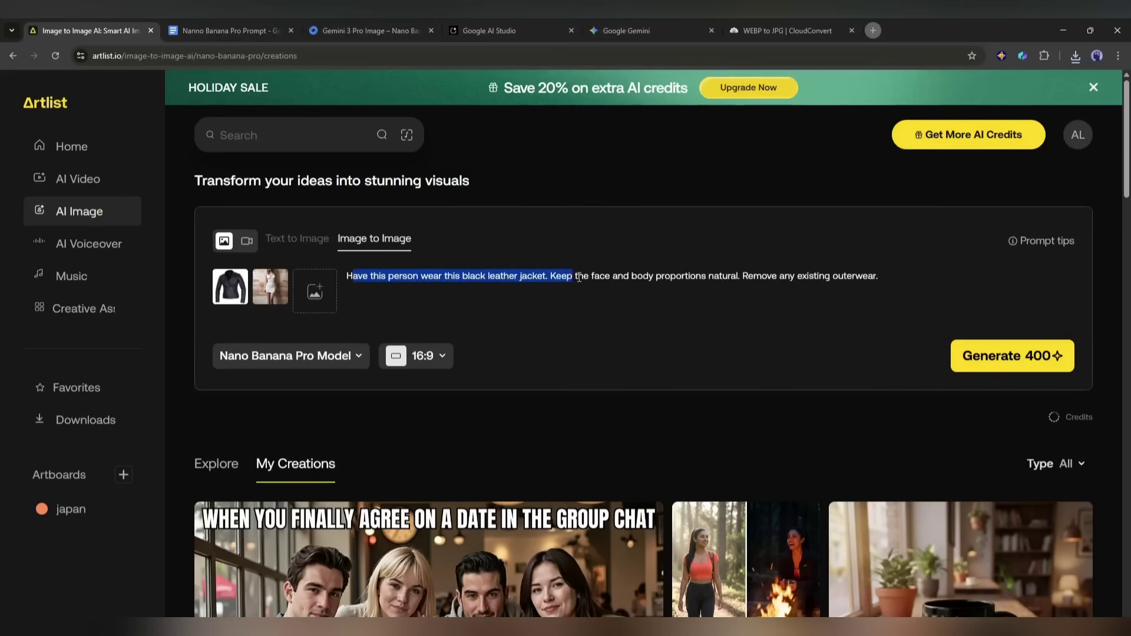
left_click_drag(659, 277, 893, 279)
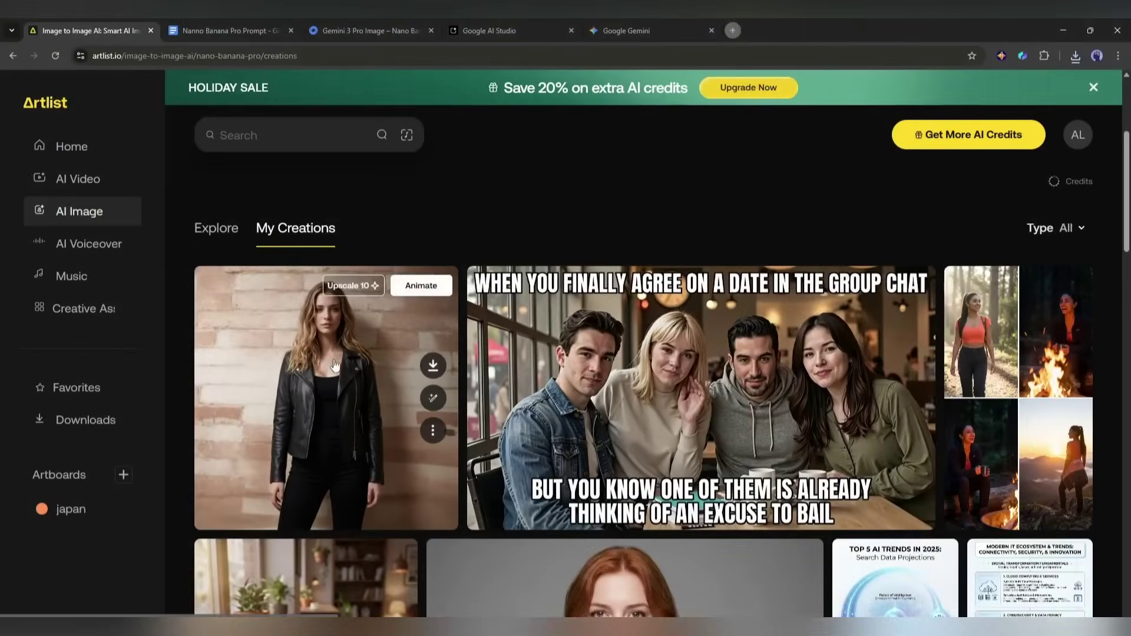
left_click(433, 365)
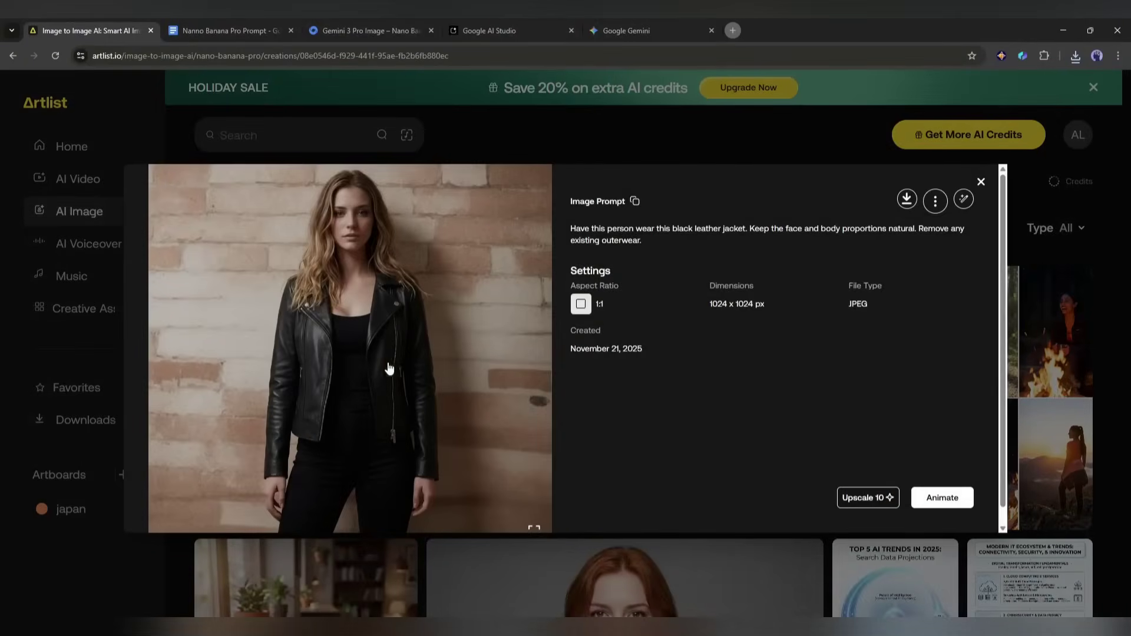
scroll(475, 427, "down", 1)
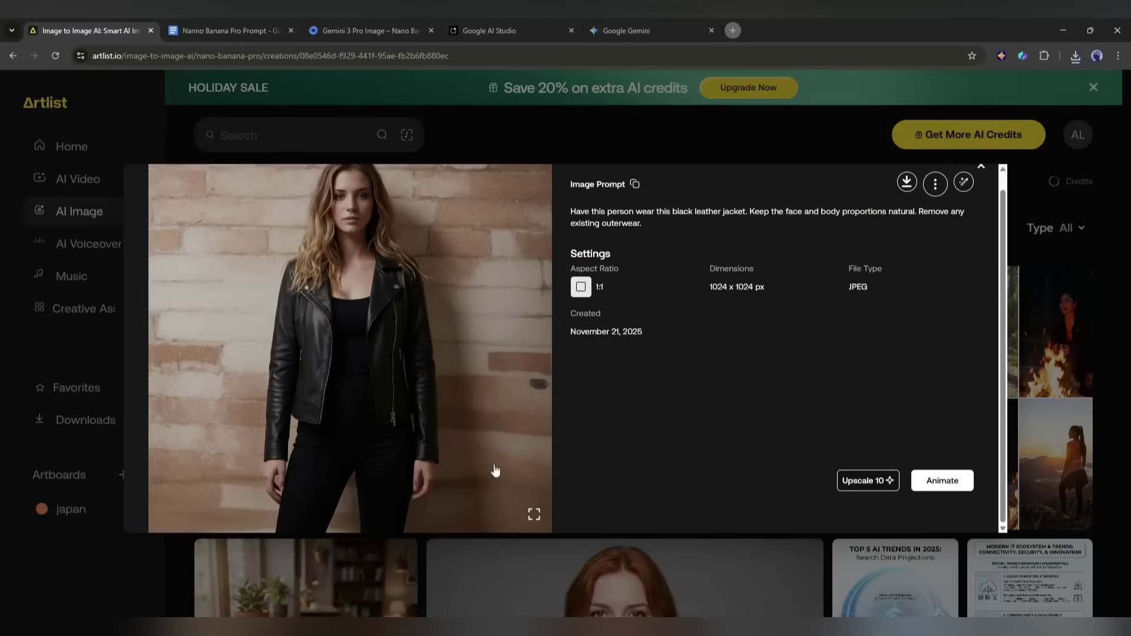
scroll(488, 466, "up", 1)
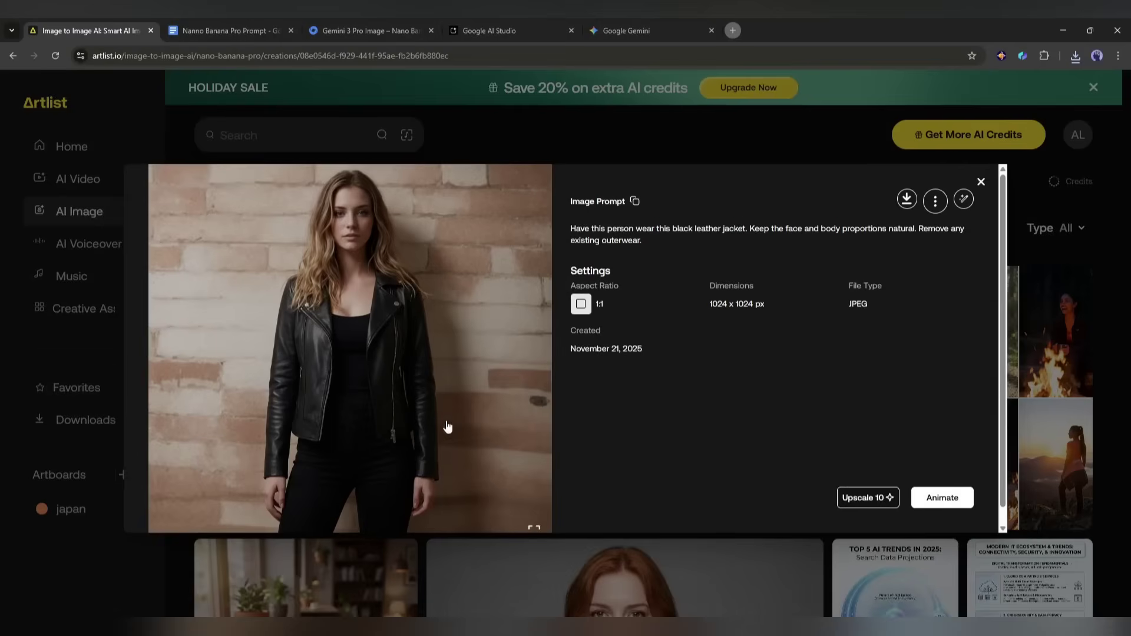
left_click(535, 530)
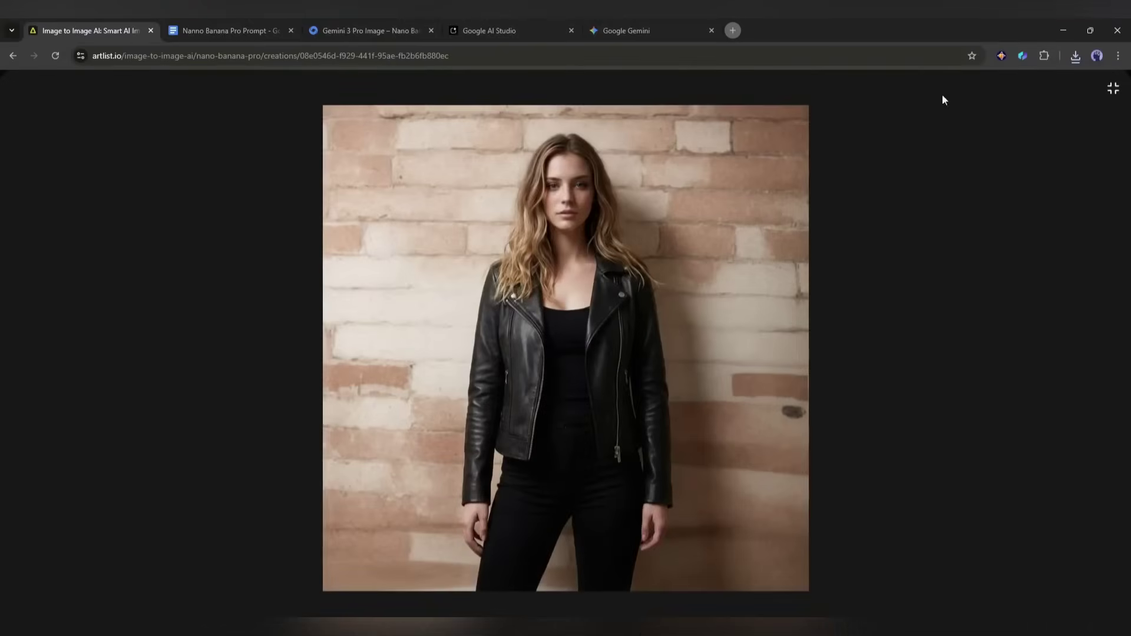
left_click(1113, 89)
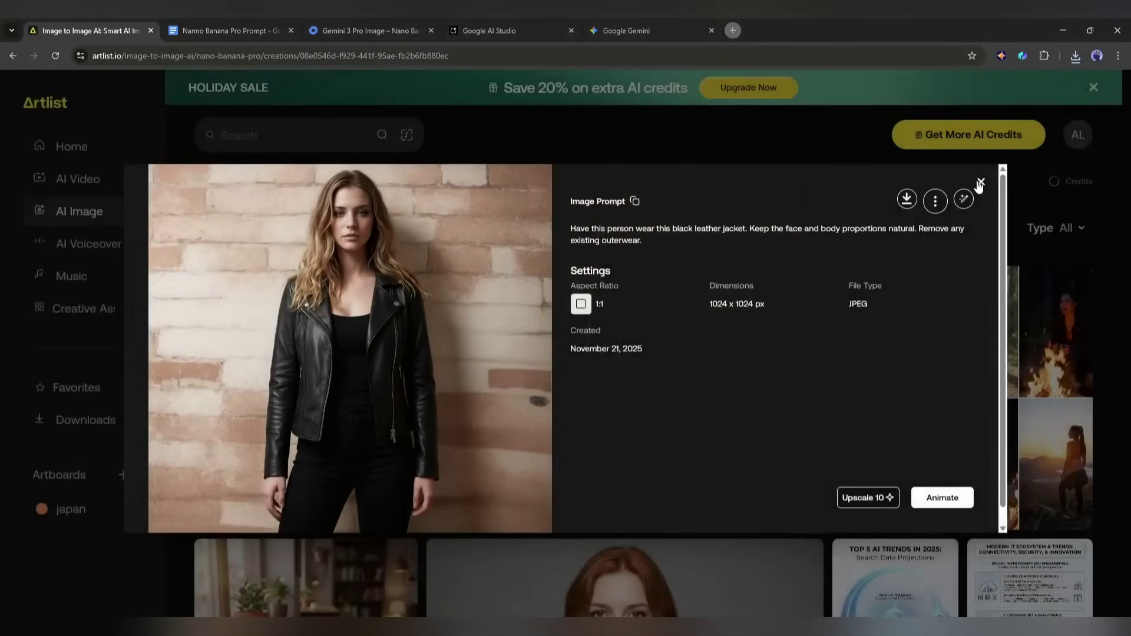
left_click(979, 182)
scroll(592, 384, "up", 4)
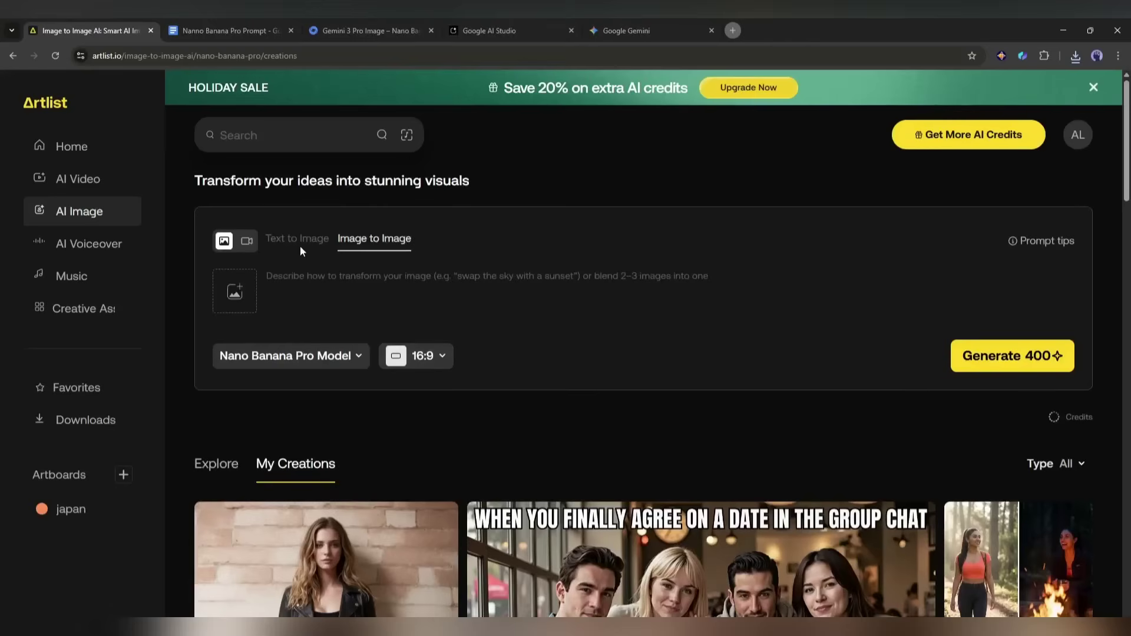
Switch to text-to-image and replace the infographic prompt with the NEXUS AI chrome logo description.
left_click(301, 245)
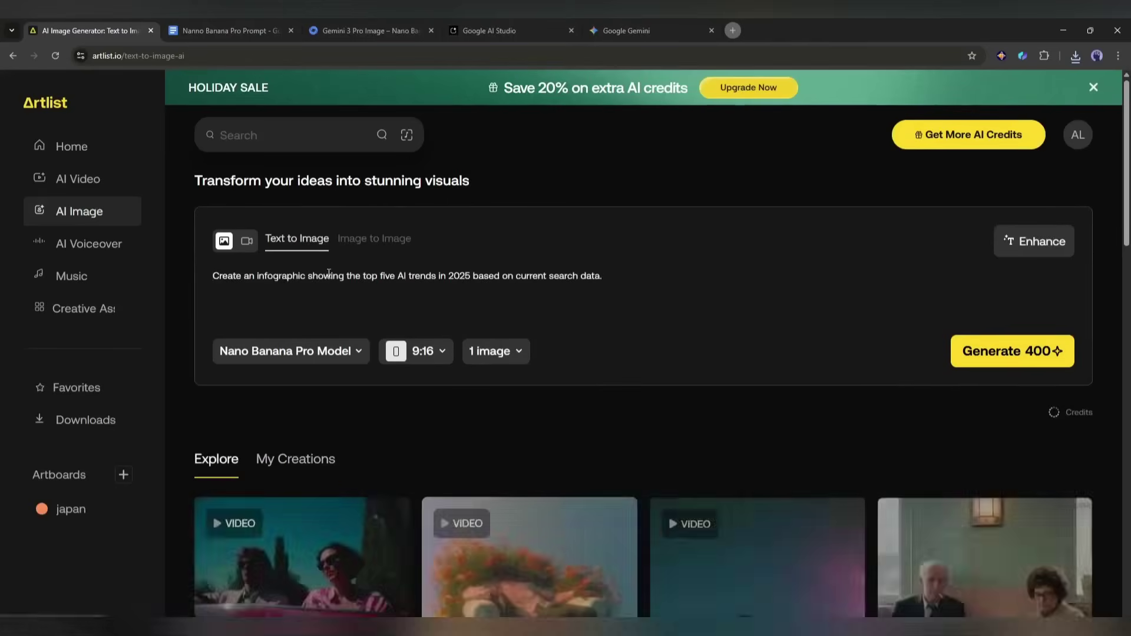
triple_click(552, 277)
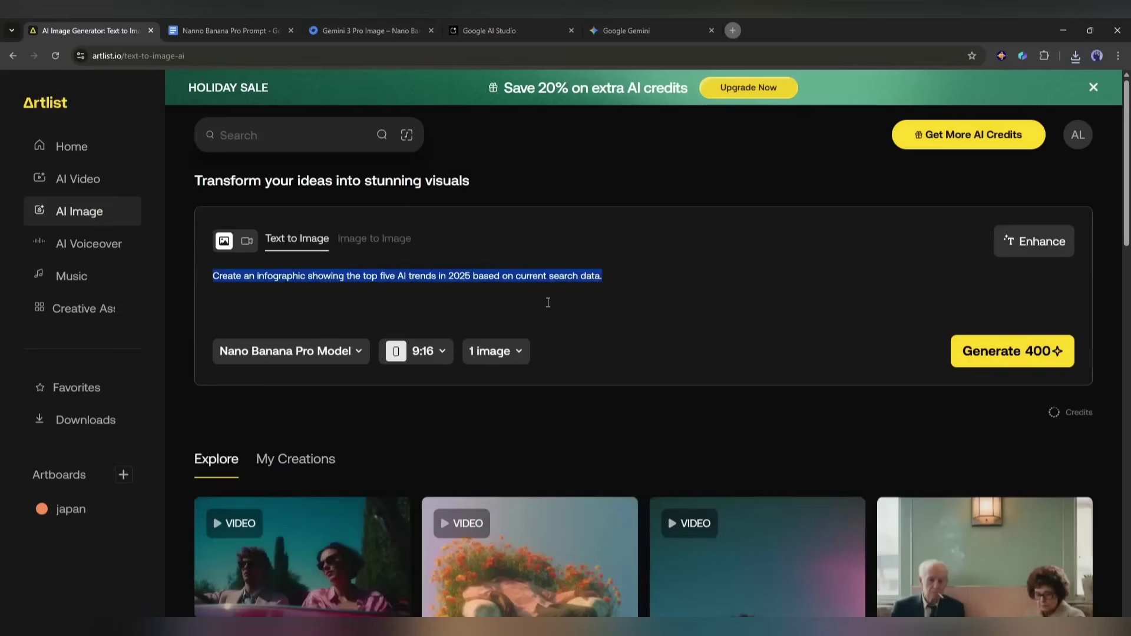
type("Create a logo with the text \"NEXUS AI\" in polished chrome metallic material. The letters should have realistic reflections, highlights, and a mirror-like finish. Place it on a dark gradient background with subtle blue lighting.")
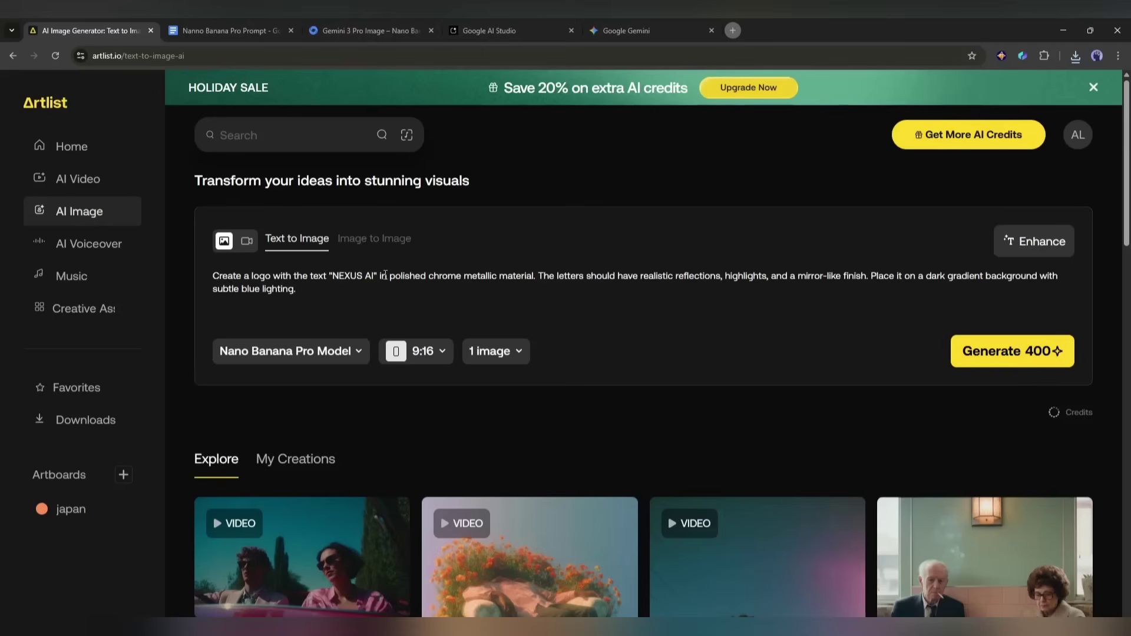
left_click_drag(476, 276, 683, 275)
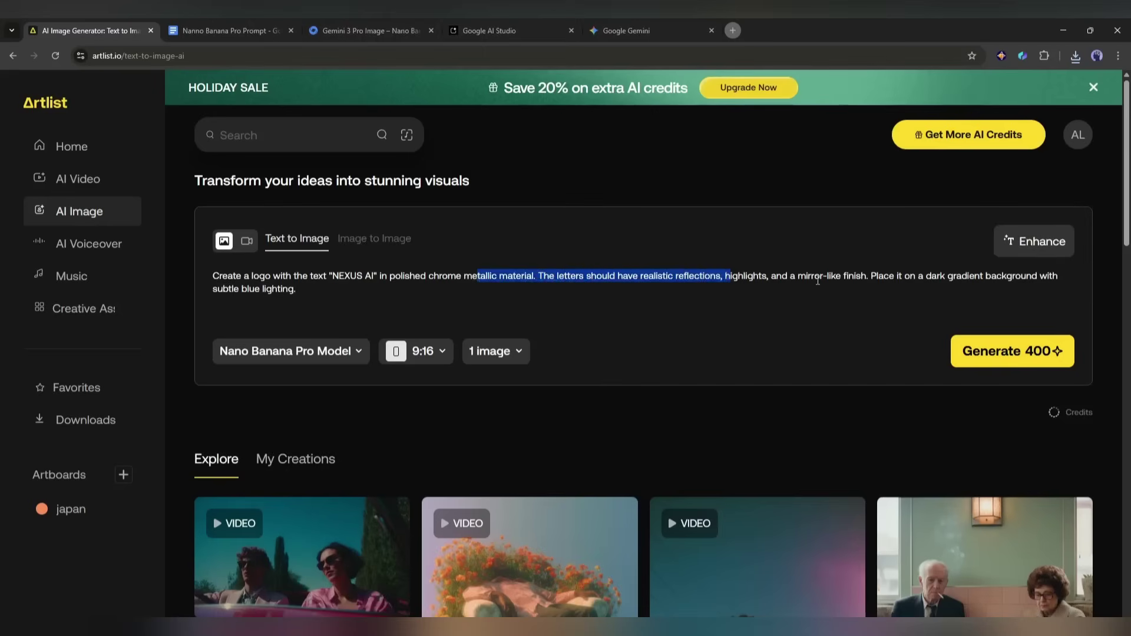
left_click_drag(820, 281, 1034, 282)
left_click(296, 299)
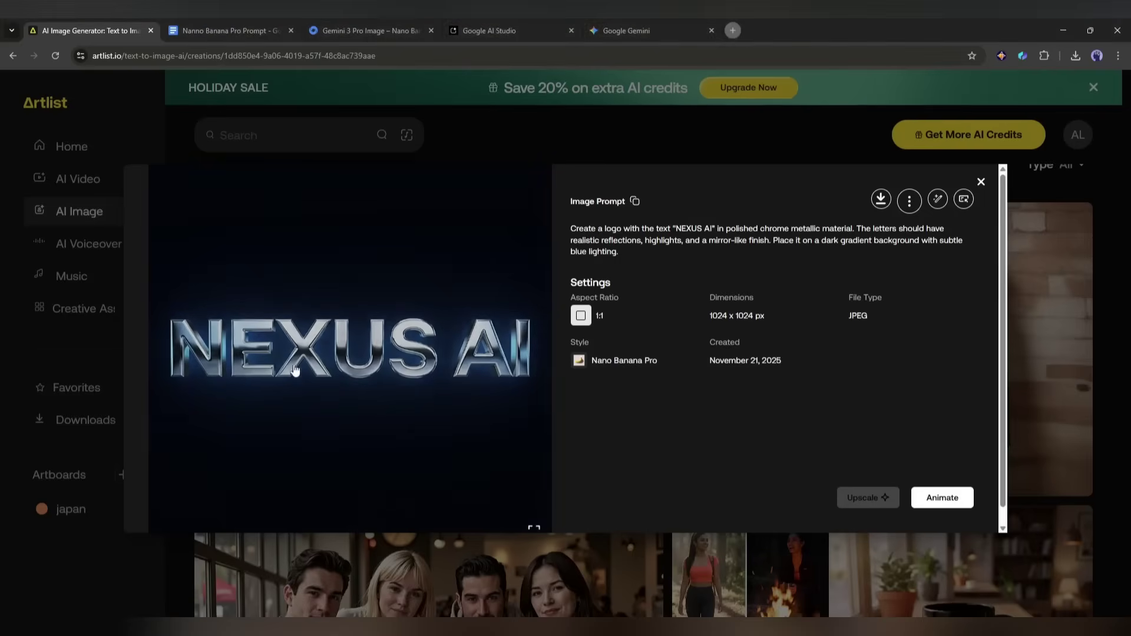
Look over the NEXUS AI logo details, then close them.
scroll(325, 363, "down", 1)
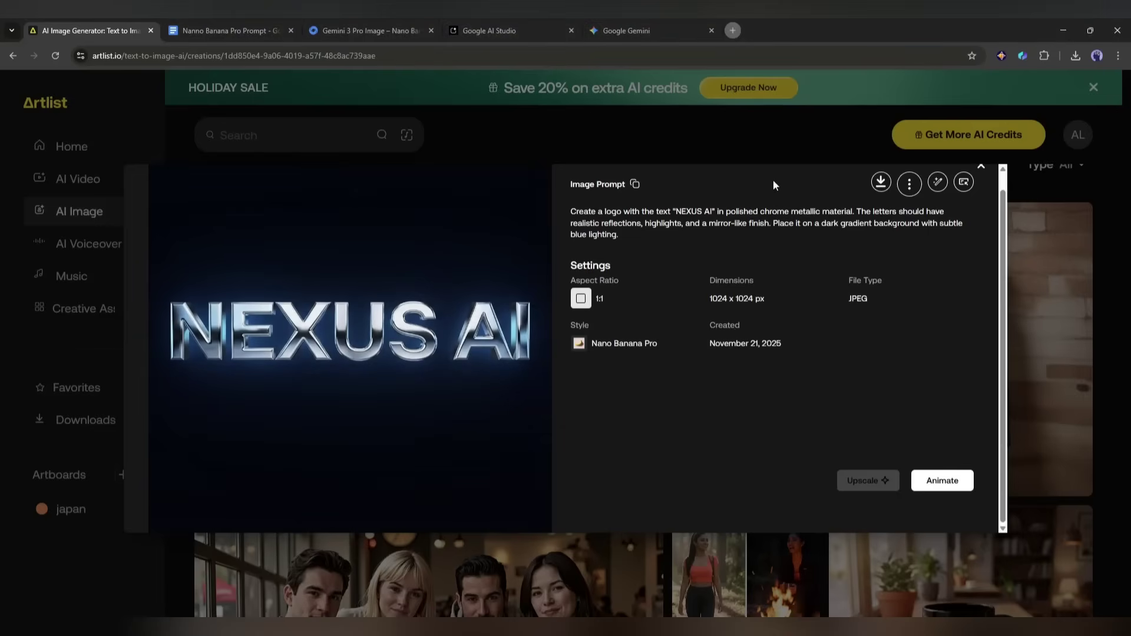
scroll(995, 170, "up", 1)
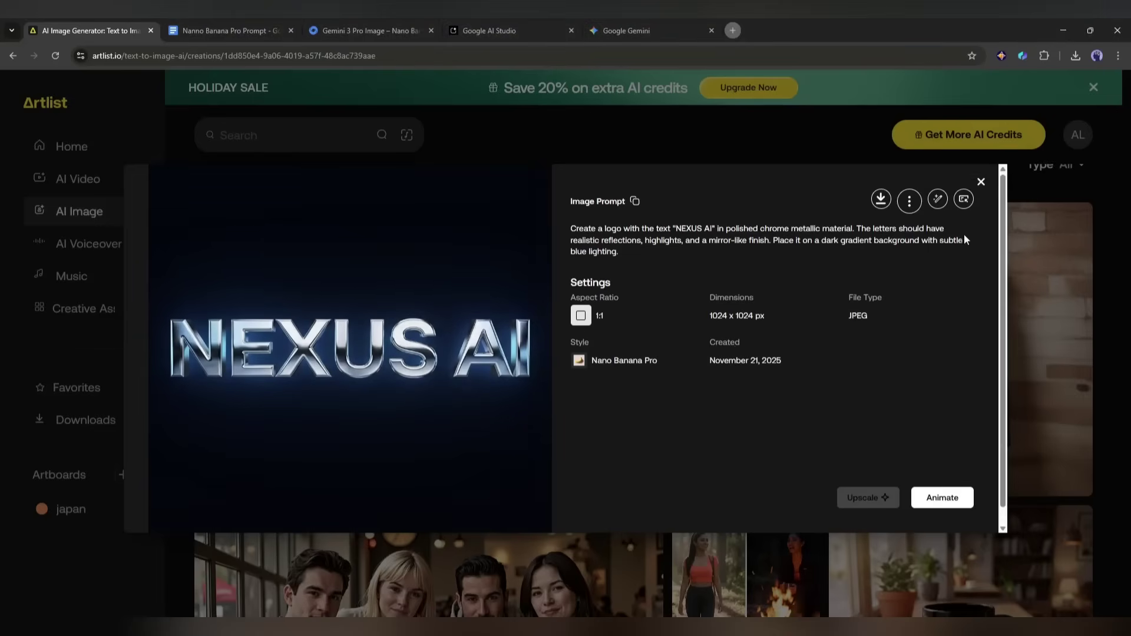
left_click(981, 183)
scroll(413, 388, "up", 5)
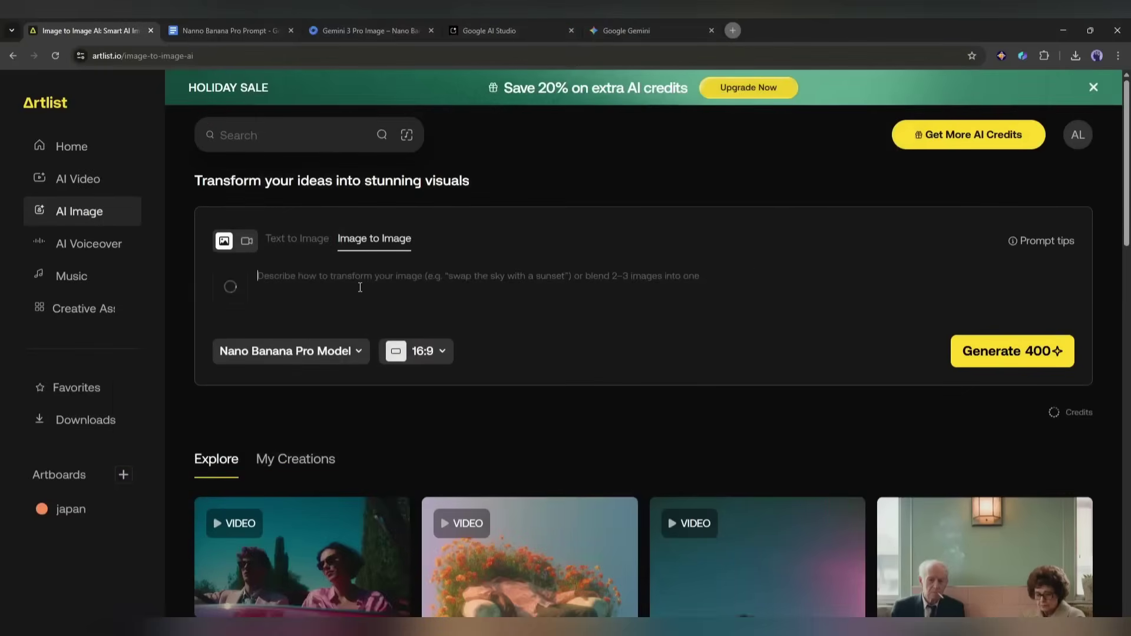
Rewrite the draft prompt as one starting 'Add so' and scroll down to My Creations.
type("Make this looks better a")
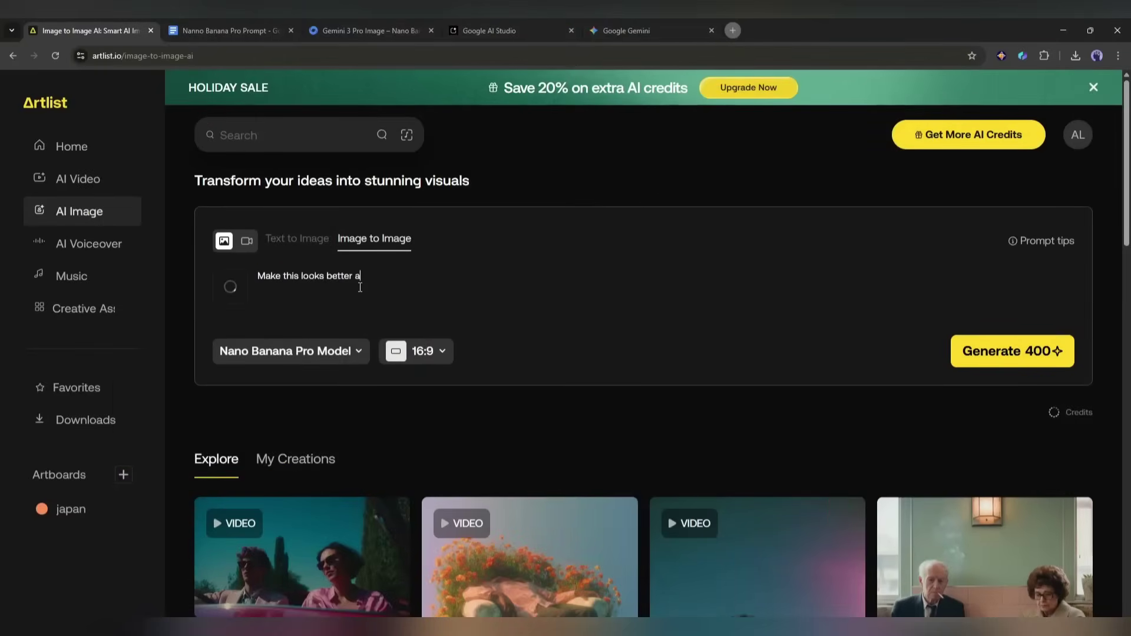
key("ctrl+a")
type("Add so")
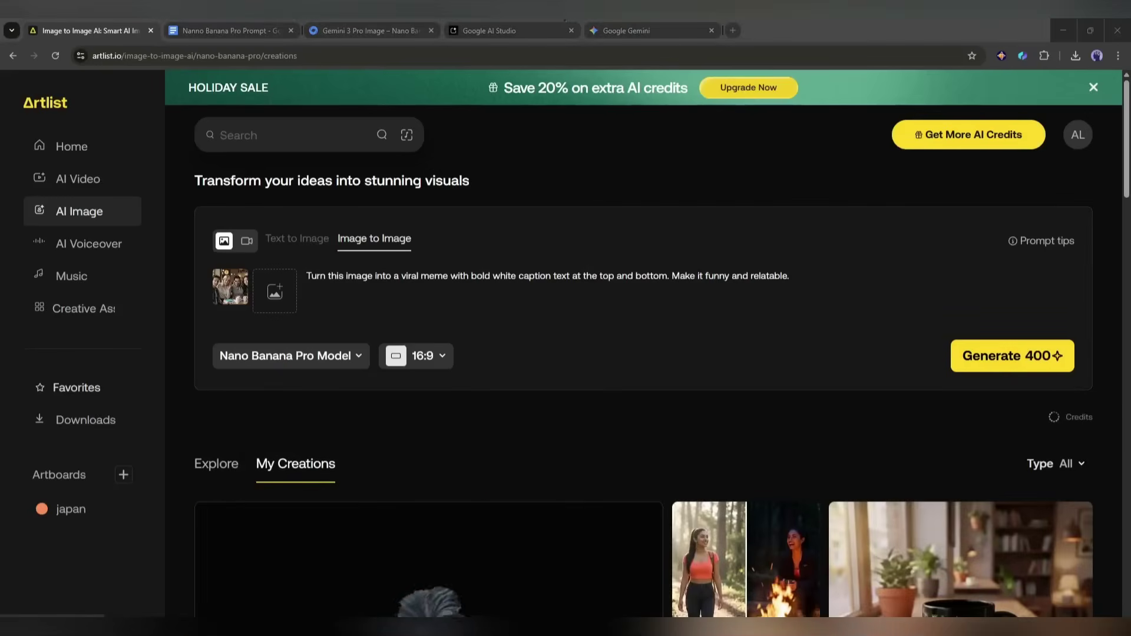
scroll(278, 460, "down", 3)
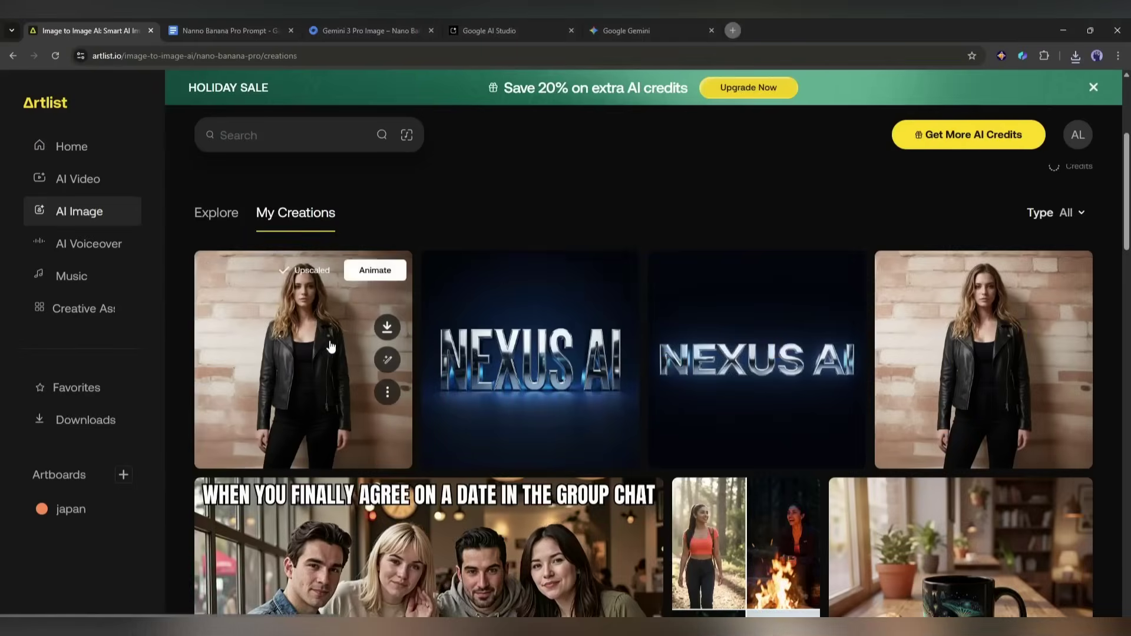
Upscale the leather-jacket try-on image to double resolution.
left_click(329, 345)
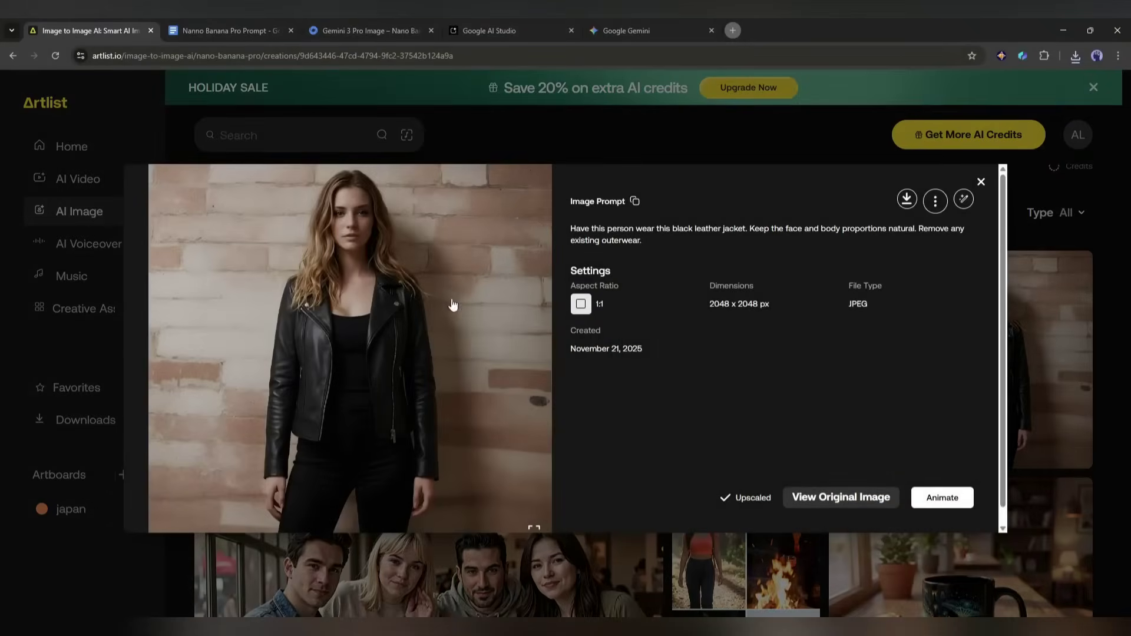
left_click(982, 182)
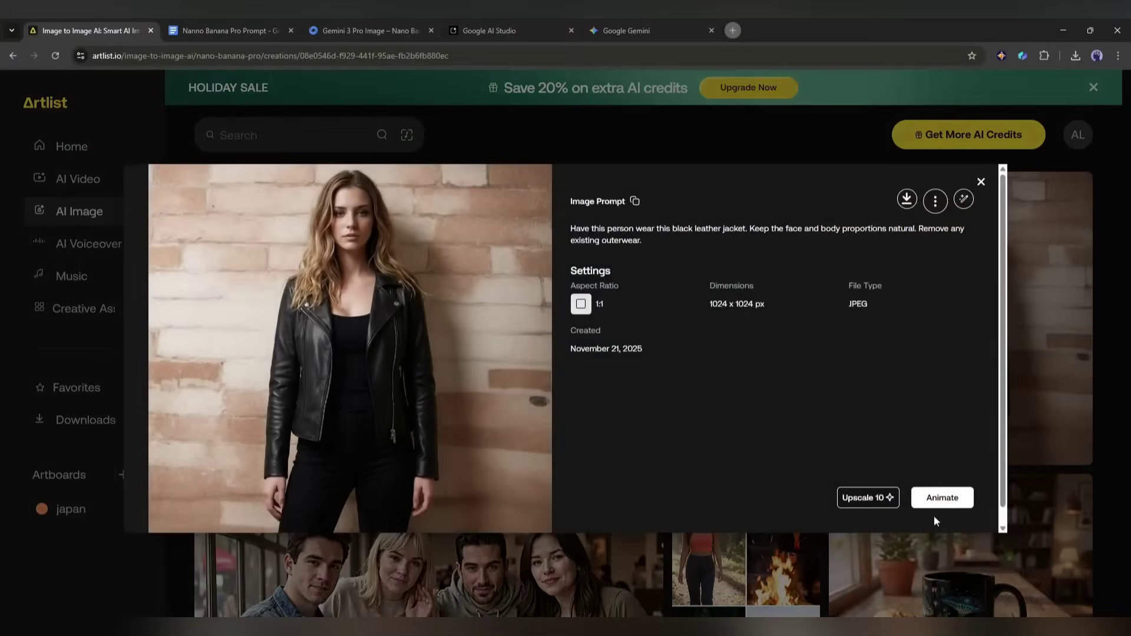
left_click(868, 501)
key("Escape")
Send the upscaled 2048-pixel jacket portrait to Image to Video.
left_click(328, 340)
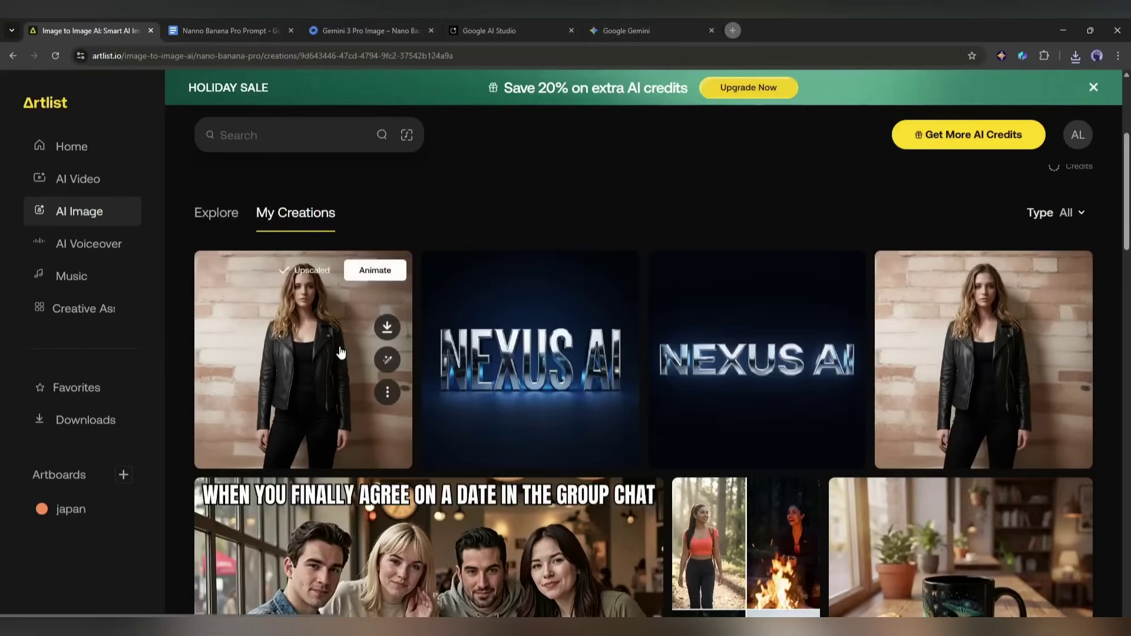
left_click(339, 352)
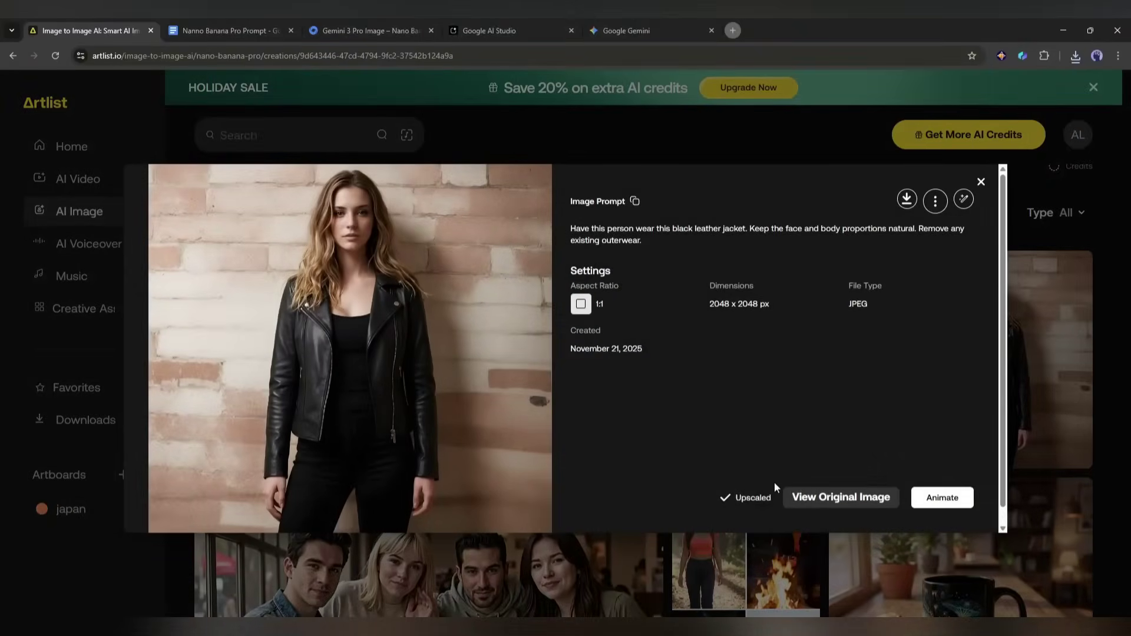
left_click(931, 496)
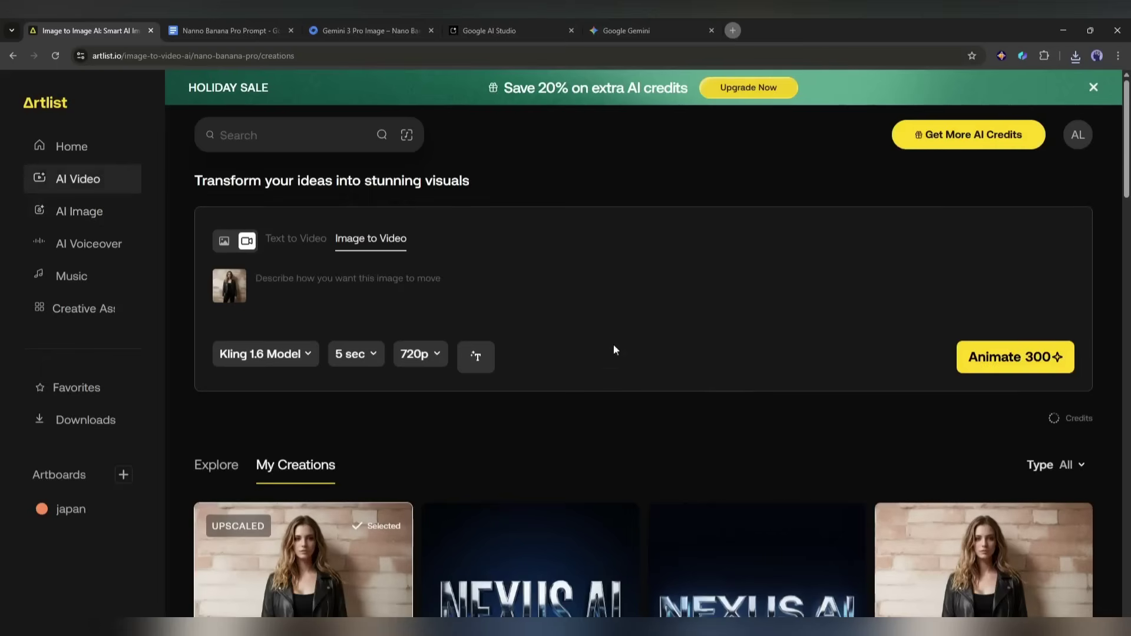
Animate the jacket image into a 6-second video with the Veo 3.1 Fast model.
left_click(262, 354)
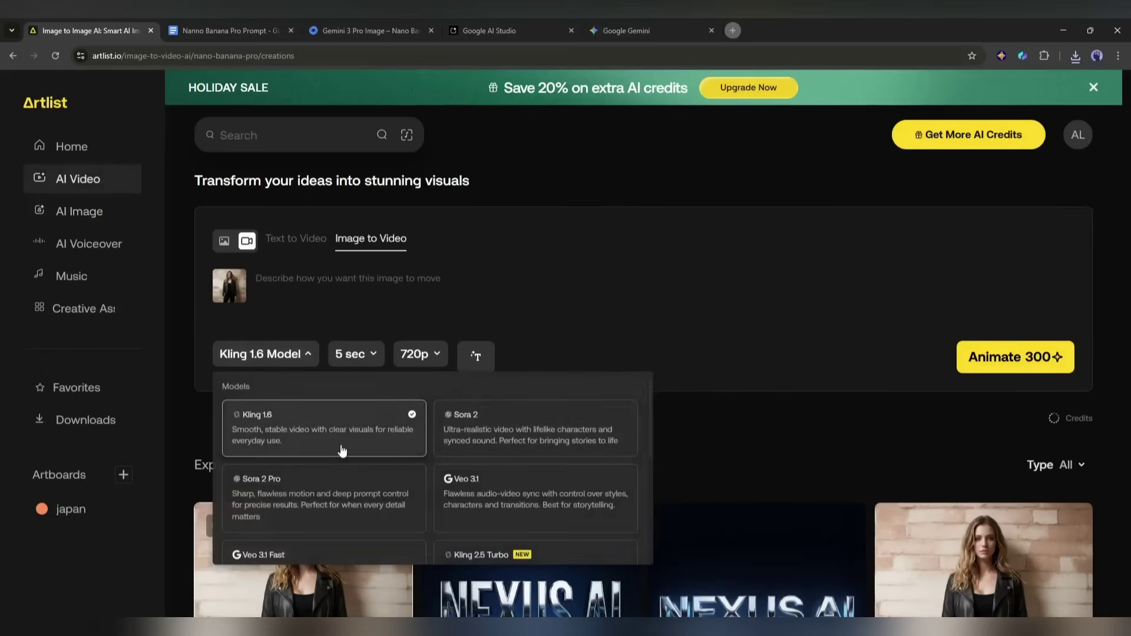
scroll(320, 518, "down", 1)
scroll(412, 483, "down", 1)
scroll(471, 495, "down", 1)
scroll(543, 510, "up", 1)
scroll(560, 489, "up", 1)
scroll(588, 464, "up", 1)
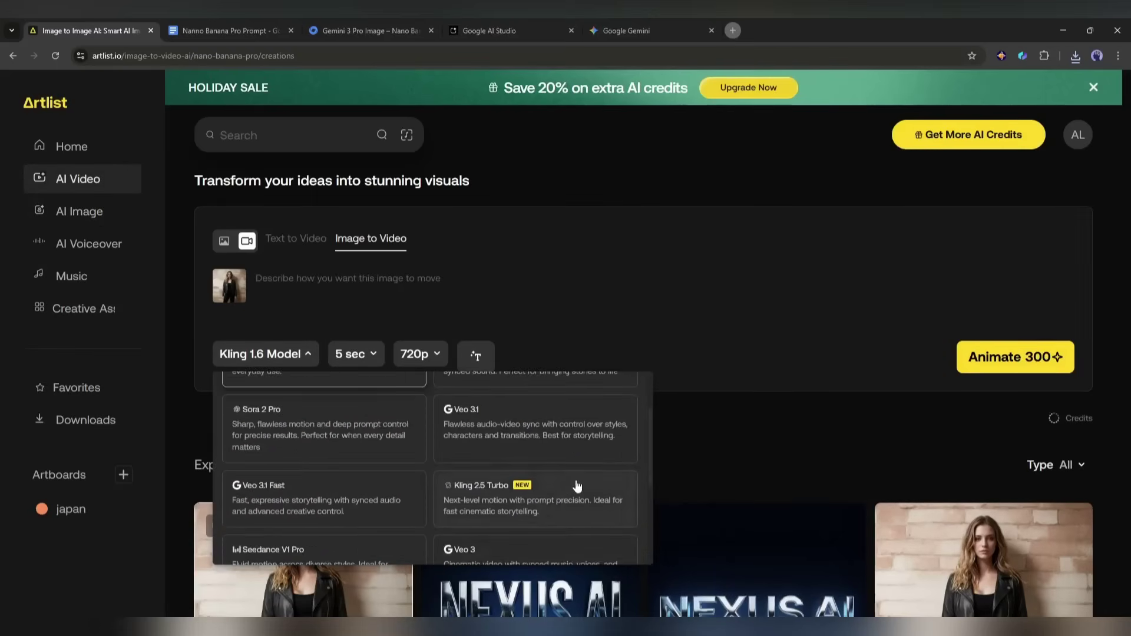
left_click(317, 529)
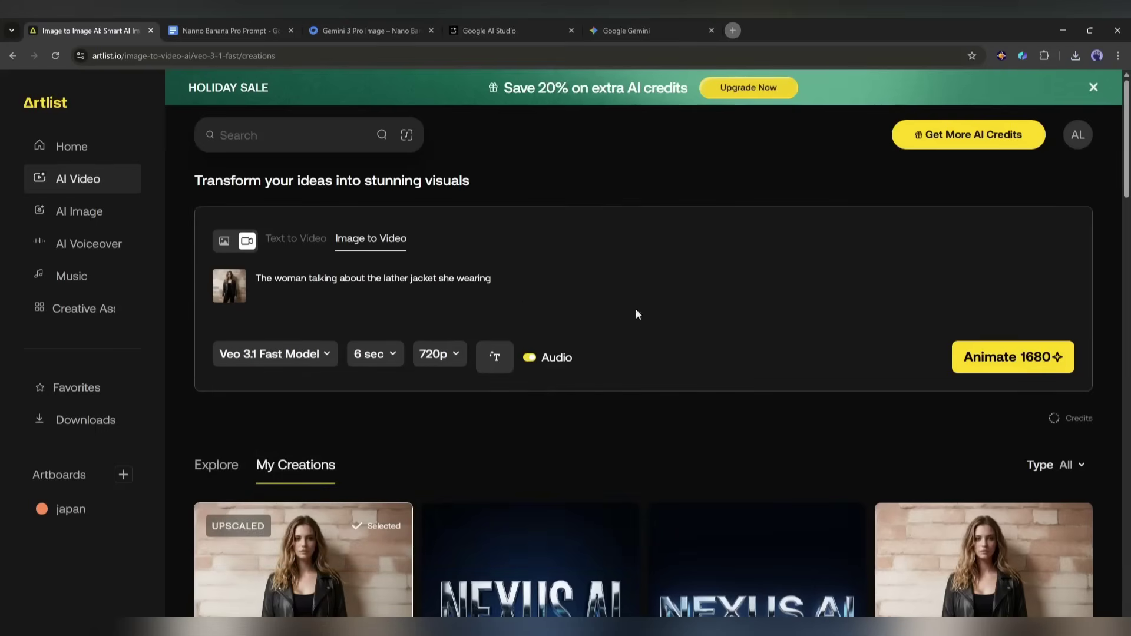
left_click(1050, 349)
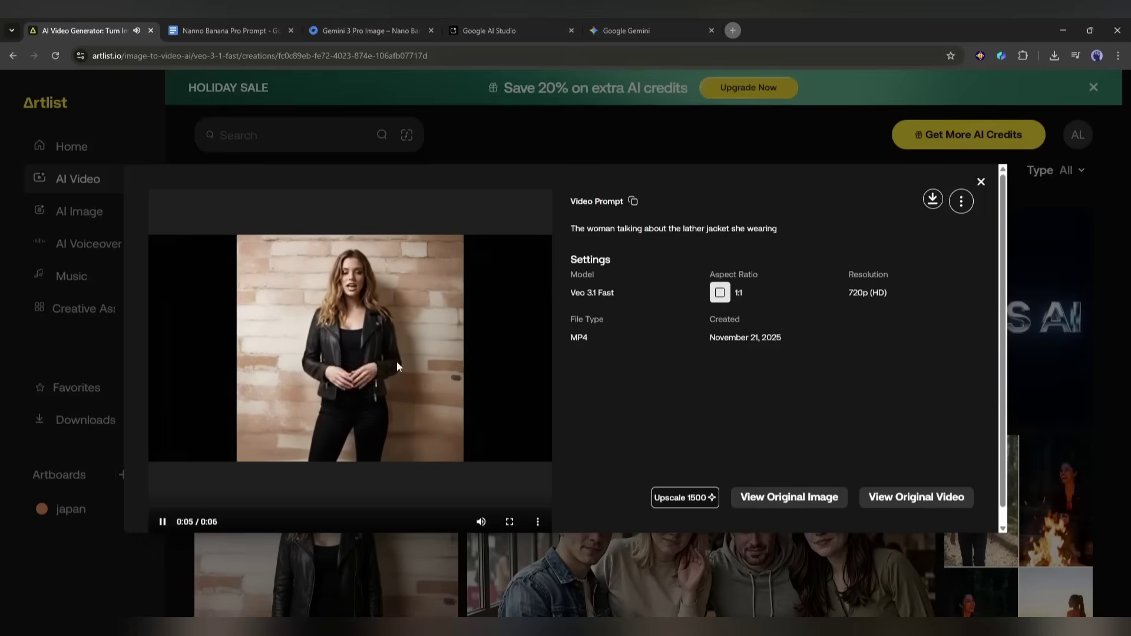
Close the finished video and go to the music library.
left_click(982, 181)
left_click(82, 244)
left_click(71, 276)
scroll(267, 496, "down", 2)
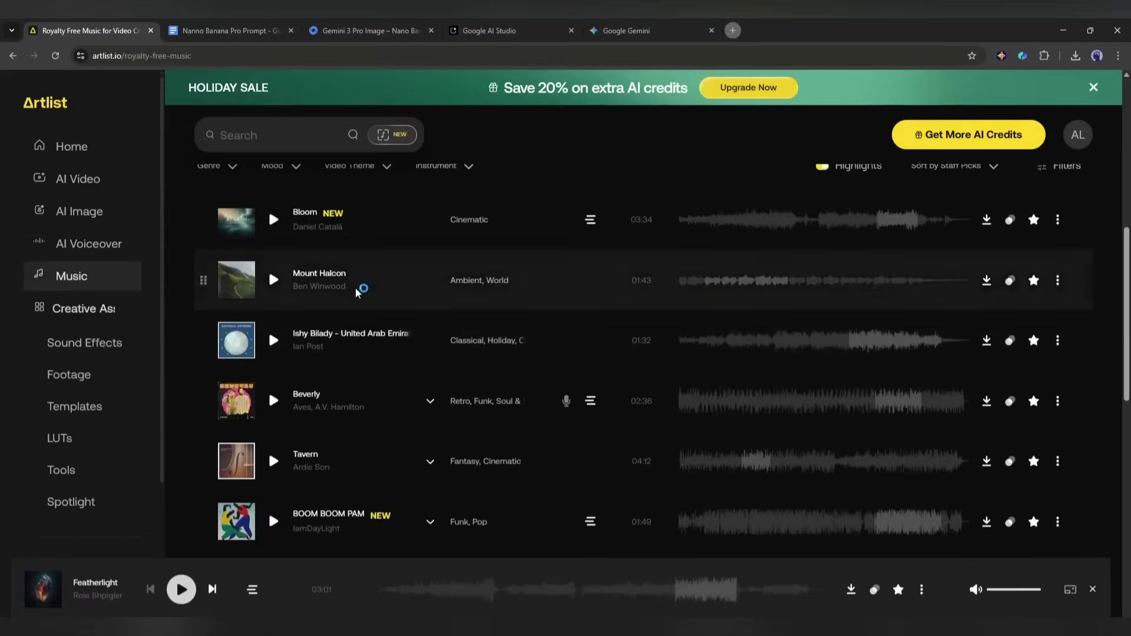
left_click(69, 375)
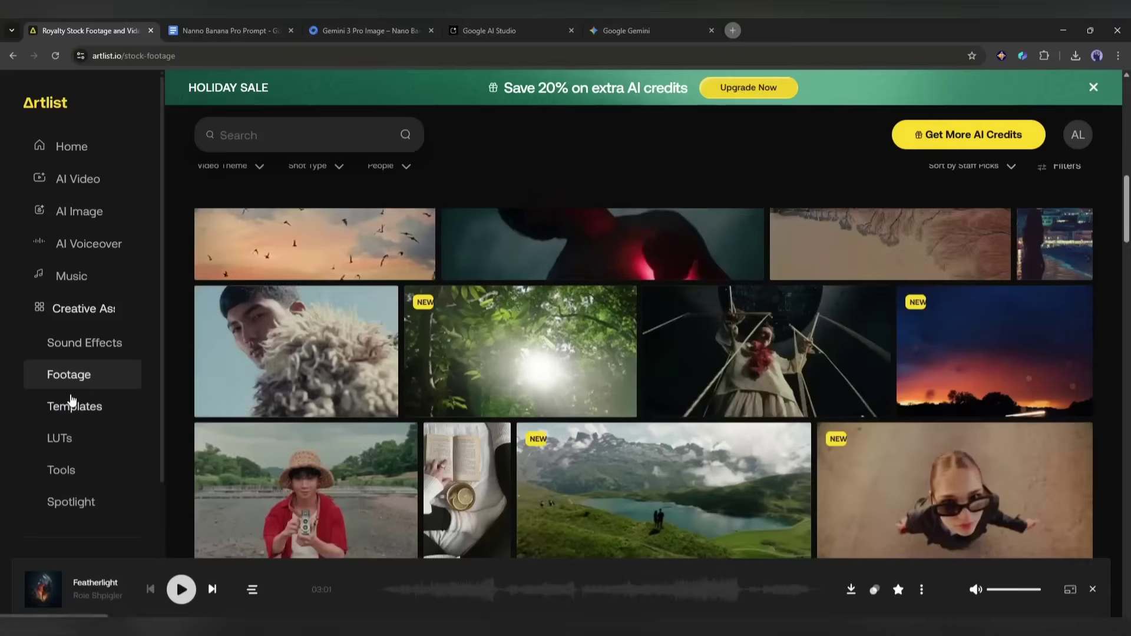
left_click(75, 406)
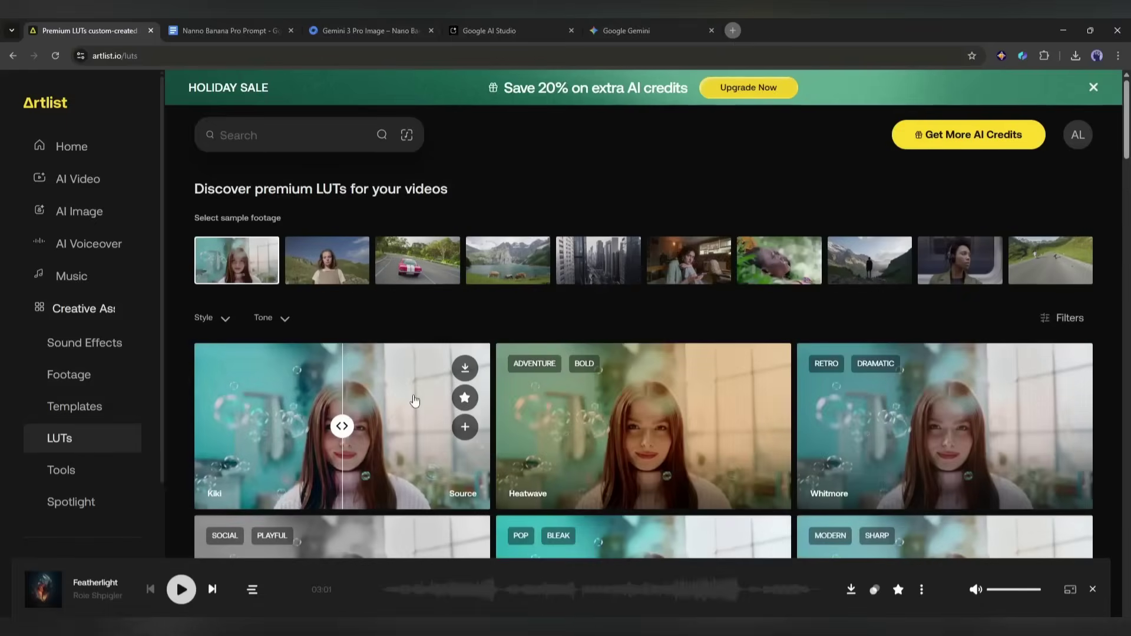
scroll(415, 401, "down", 2)
scroll(424, 400, "down", 1)
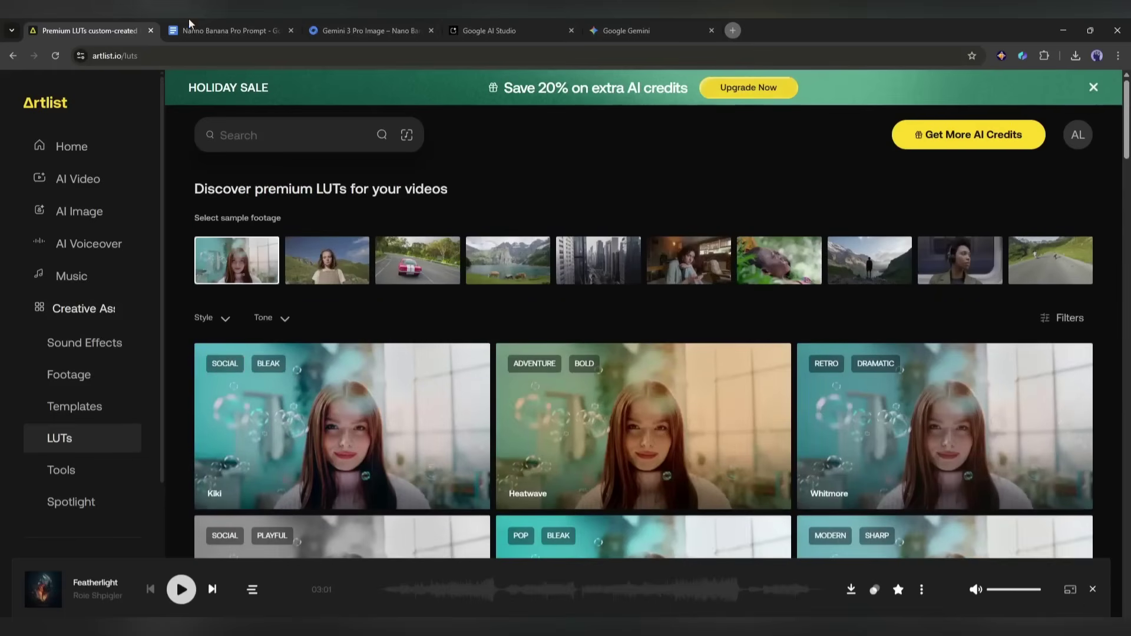
scroll(139, 333, "down", 4)
scroll(139, 334, "down", 4)
scroll(139, 334, "down", 3)
scroll(140, 333, "down", 4)
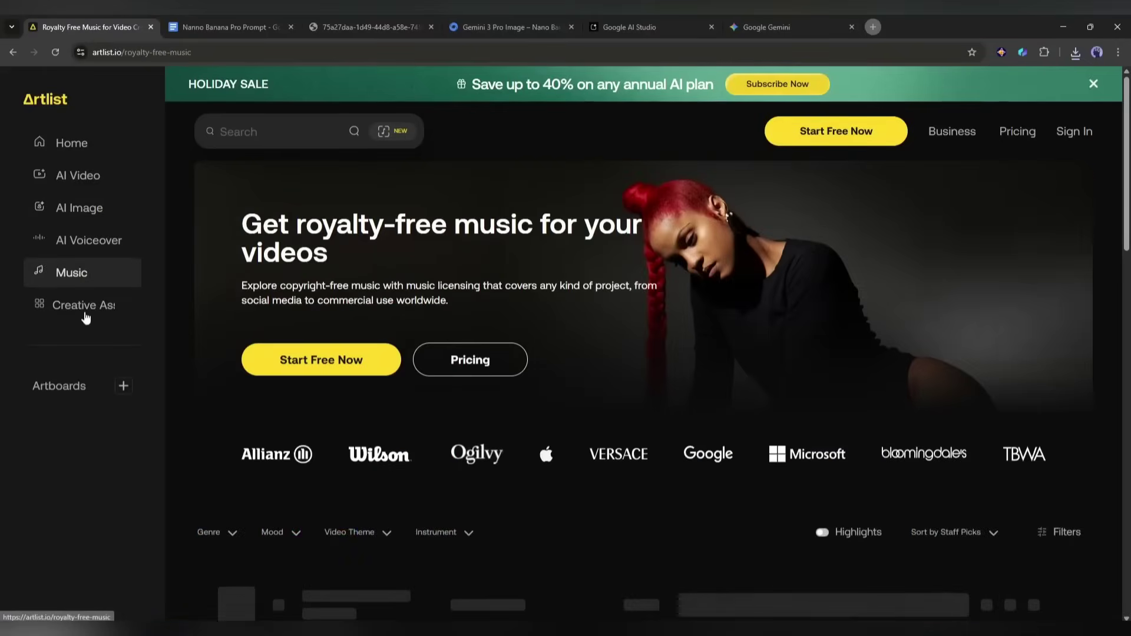
Open the Footage library from the Creative Assets sidebar section.
left_click(85, 316)
left_click(98, 373)
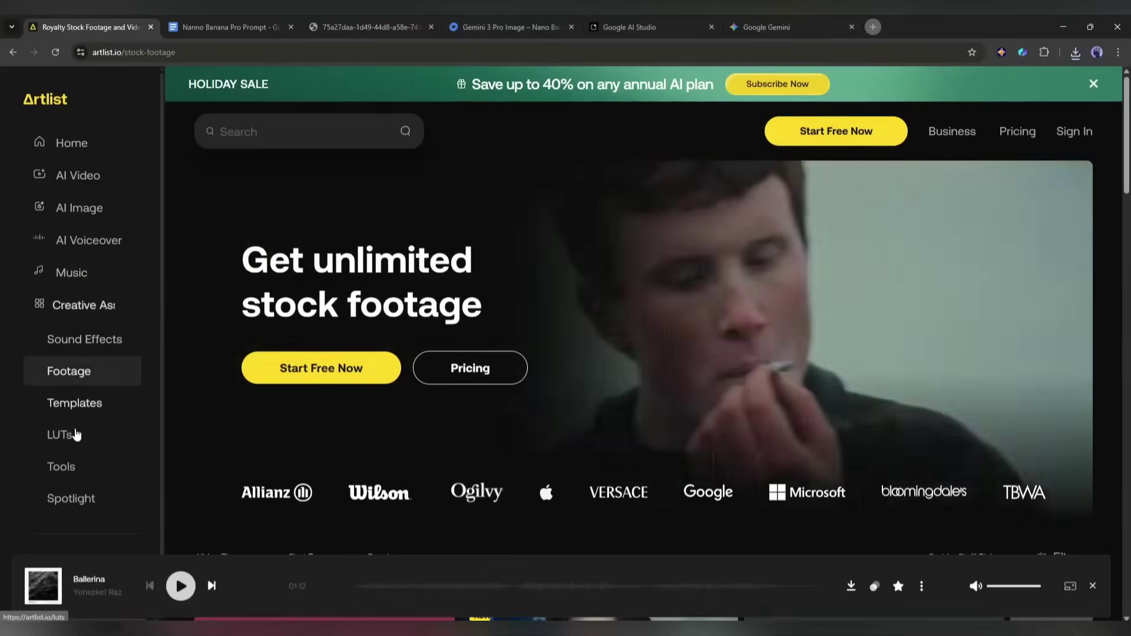